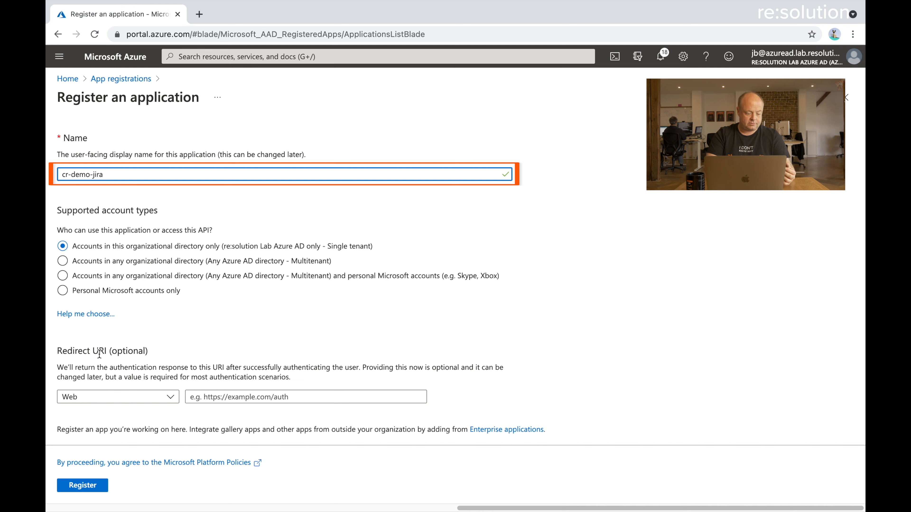
Register the cr-demo-jira app and view its API permissions, which list only User.Read
click(92, 489)
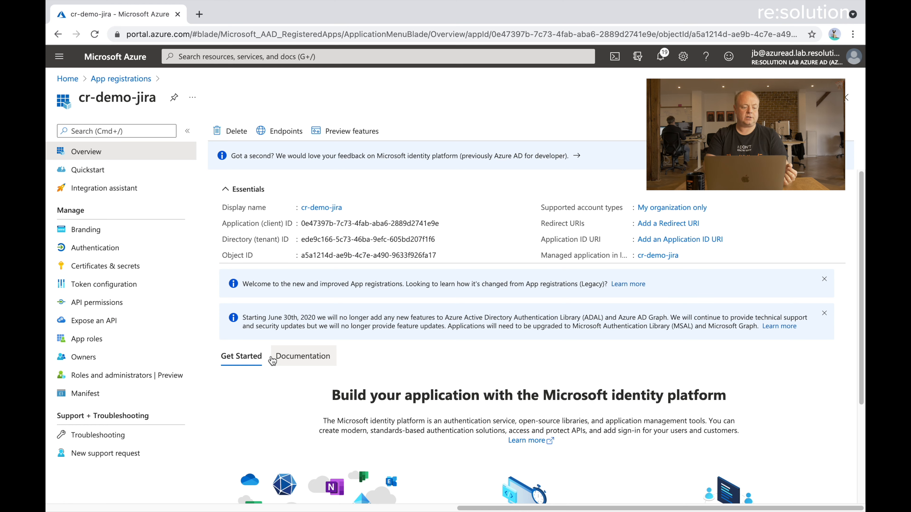
click(122, 302)
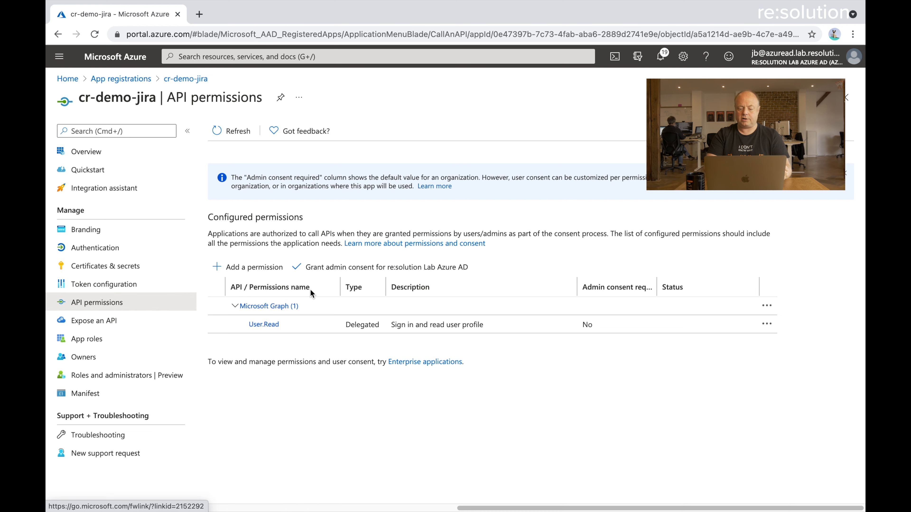
Add the Microsoft Graph application permission Directory.Read.All to cr-demo-jira
click(258, 269)
click(497, 206)
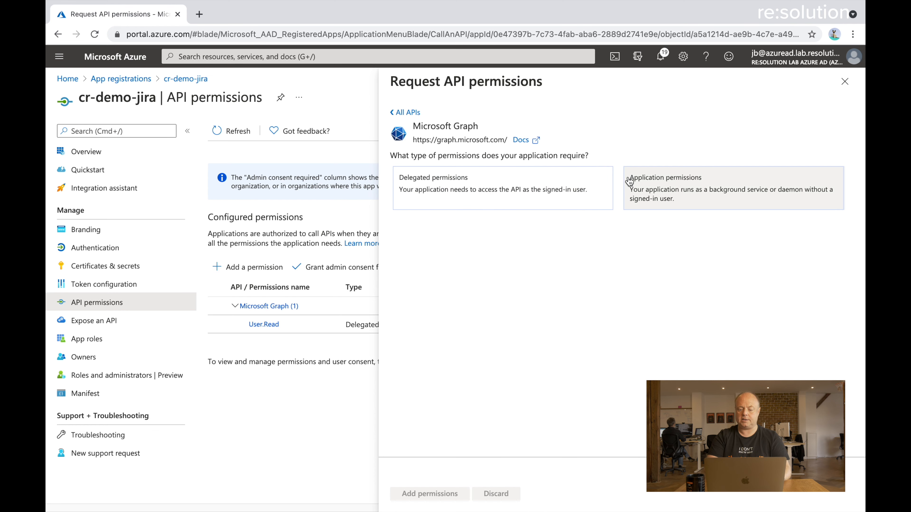
click(629, 182)
text(dire)
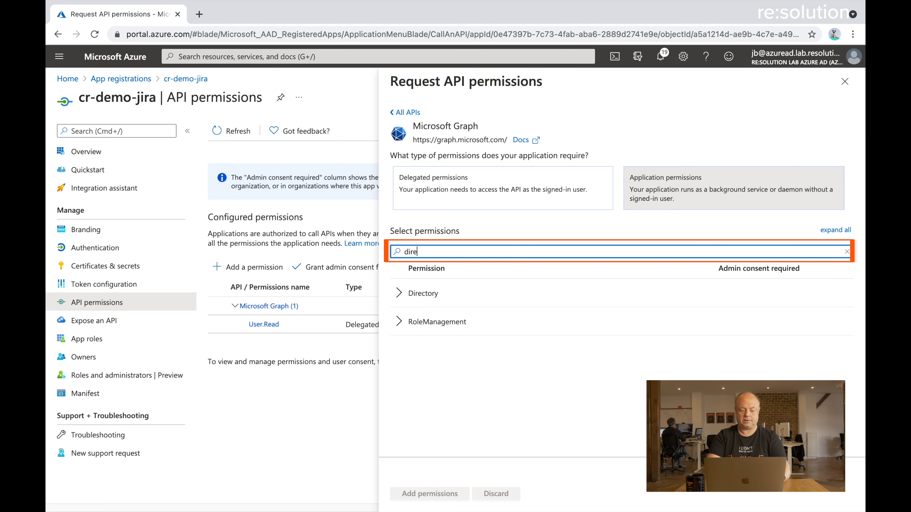
click(400, 297)
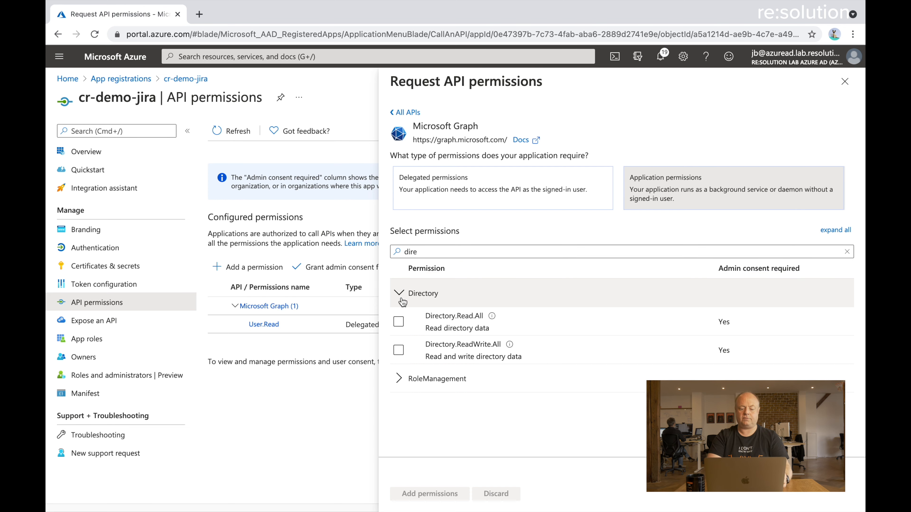
click(398, 316)
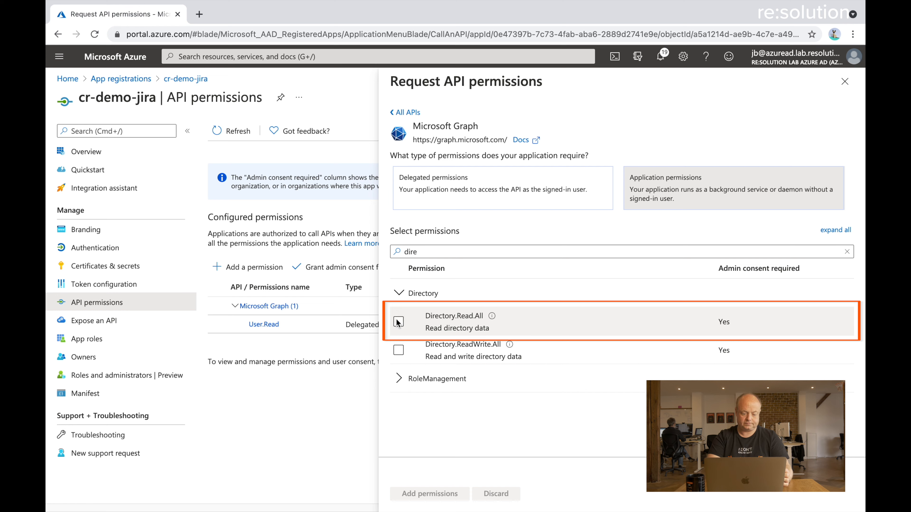
click(417, 492)
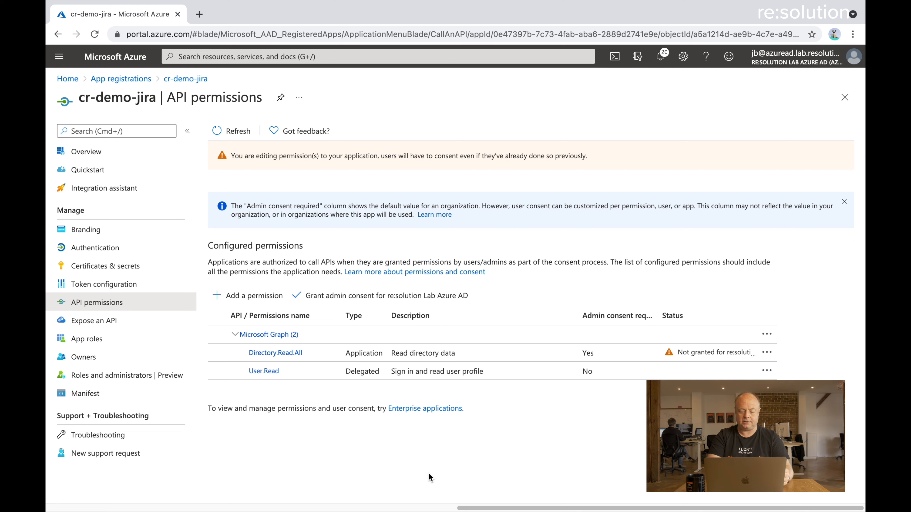
Grant admin consent for both Microsoft Graph permissions, then go to Certificates & secrets
click(365, 295)
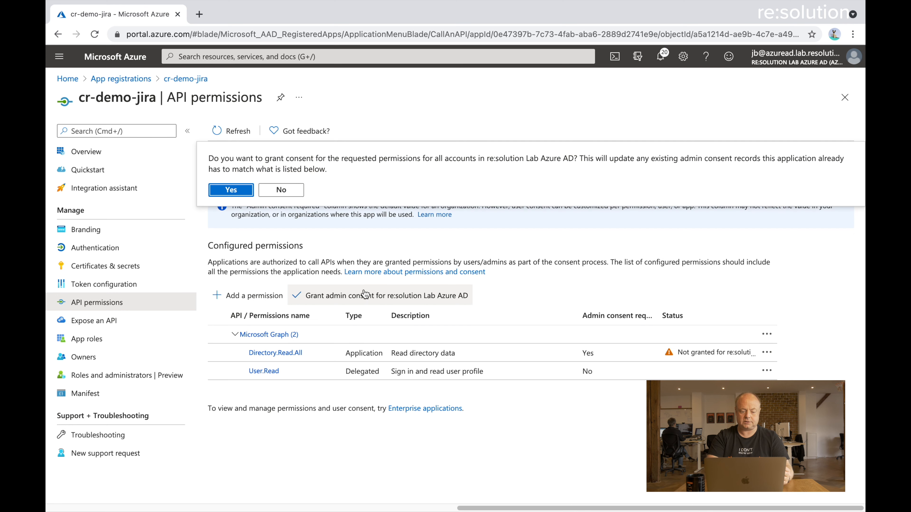
click(223, 189)
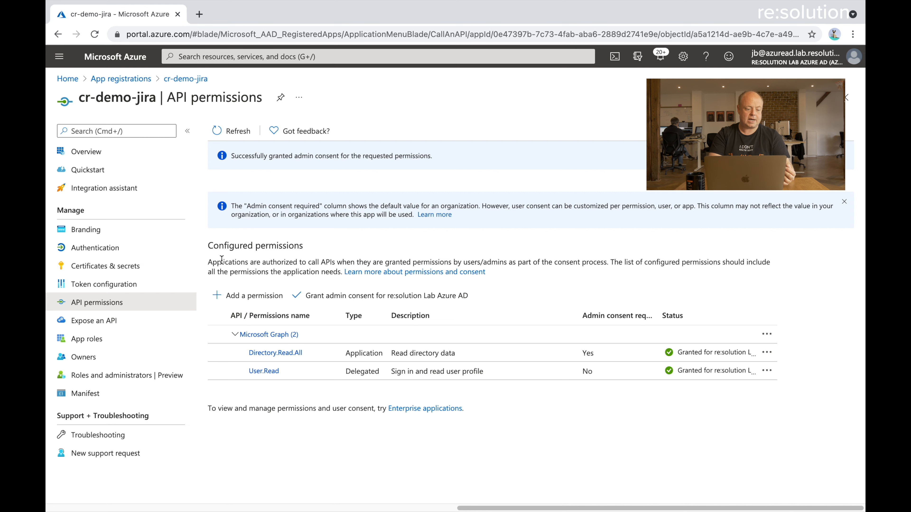
click(152, 267)
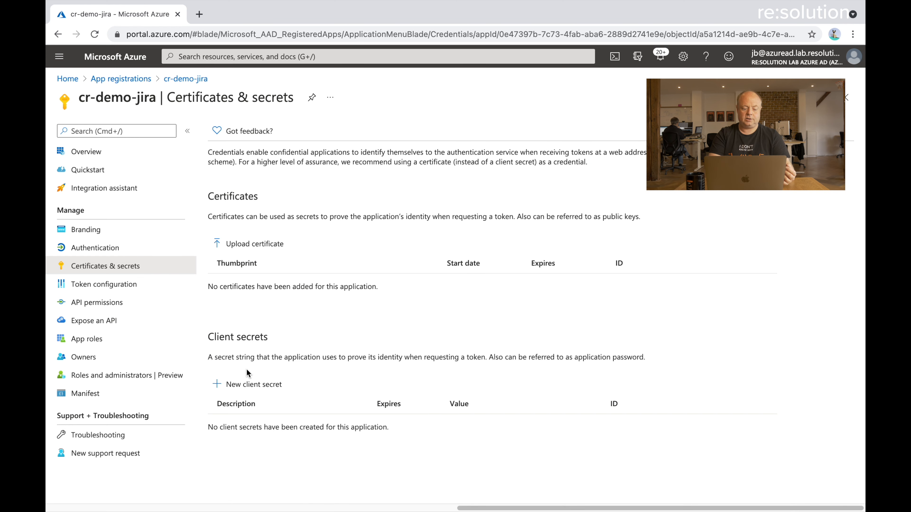
Create a client secret 'cr-demo-jira Usersync' expiring after 24 months (5/5/2023)
click(253, 385)
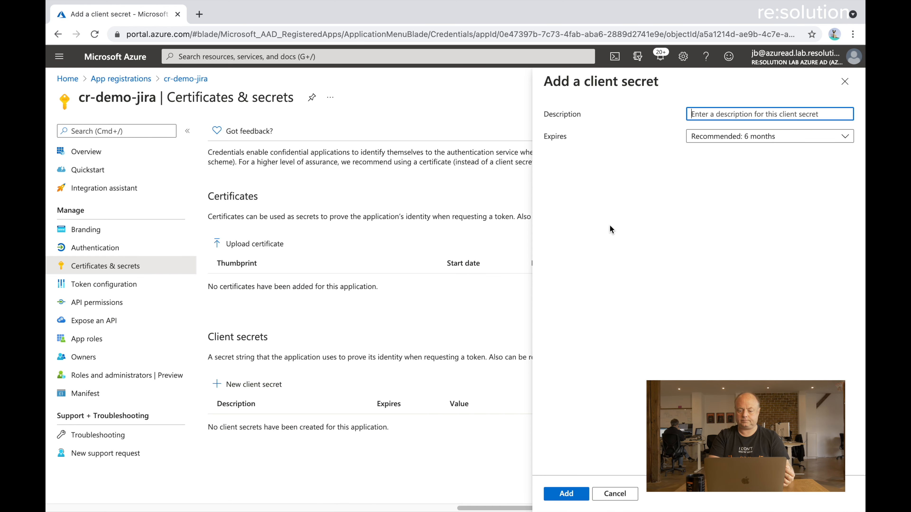
text(cr-demo)
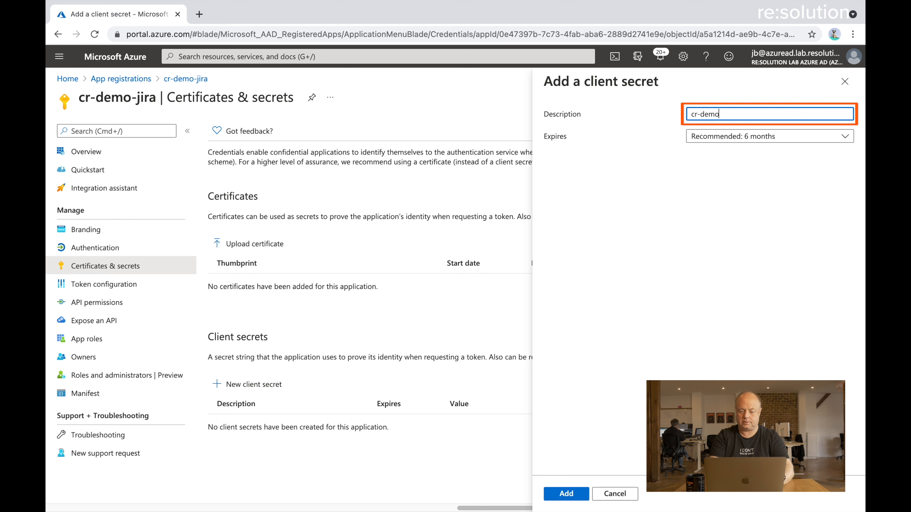
text(-jira Usersync)
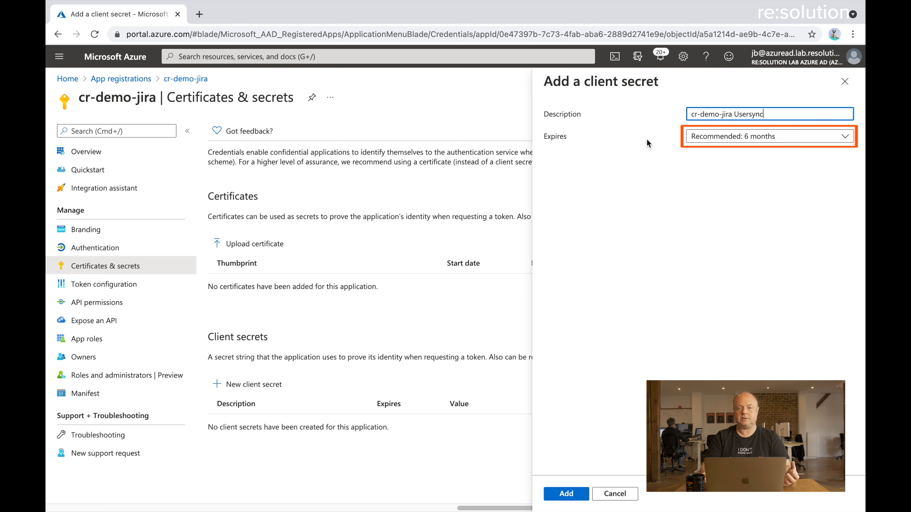
click(711, 134)
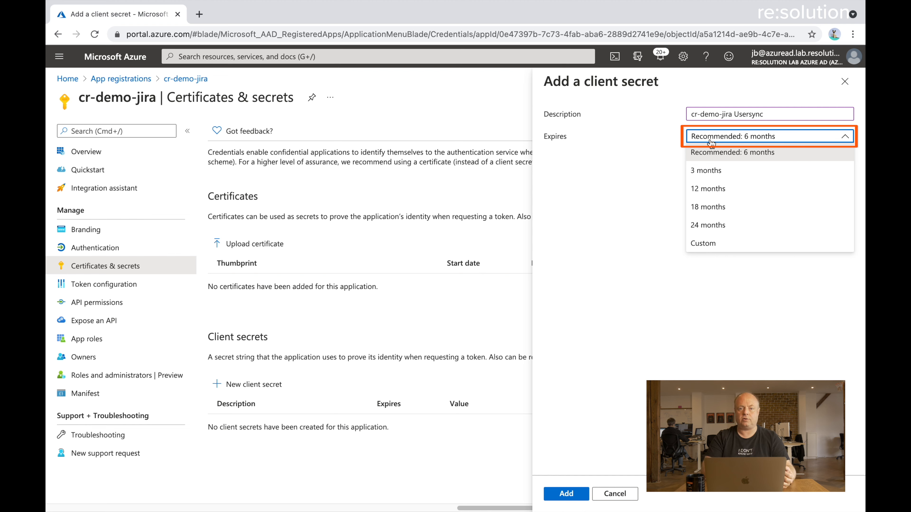
click(717, 224)
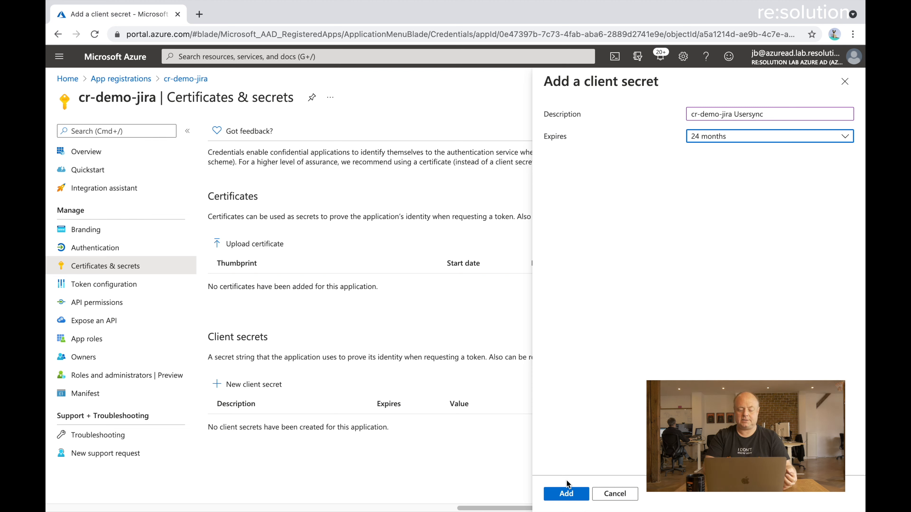
click(565, 493)
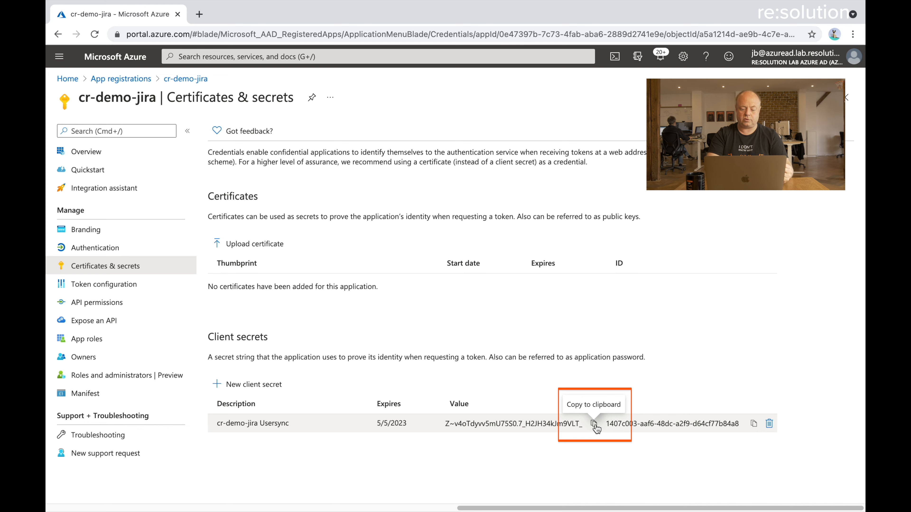
Copy the new secret's value and switch to Jira's user management page
click(594, 424)
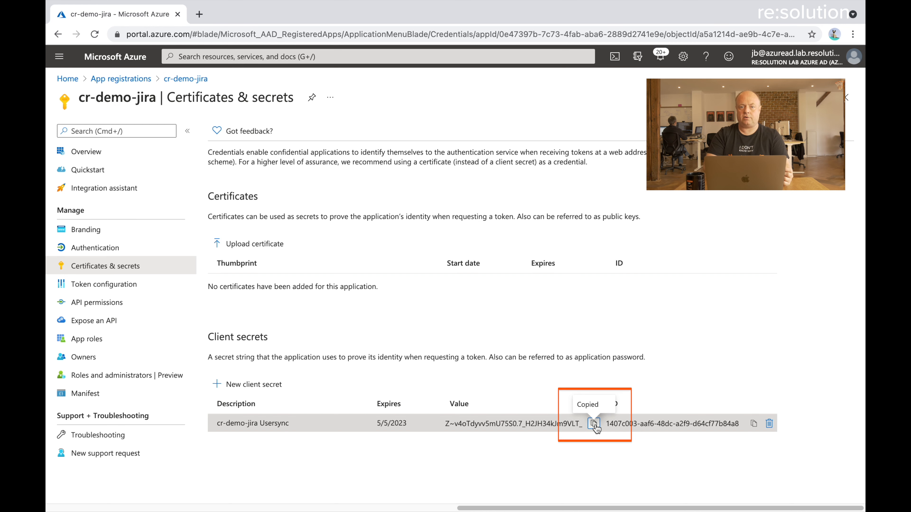
key(ctrl+Right)
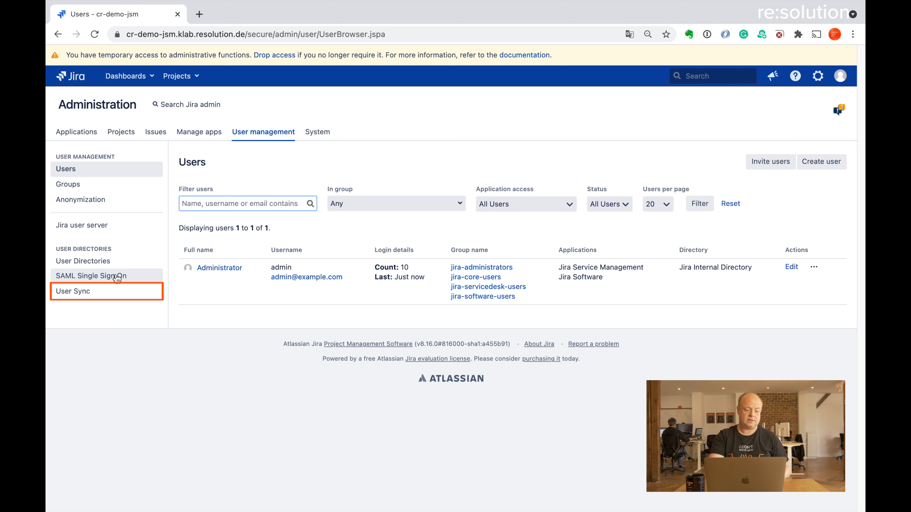
Open Jira's User Sync connector configurations and list the connector types available to create
click(67, 297)
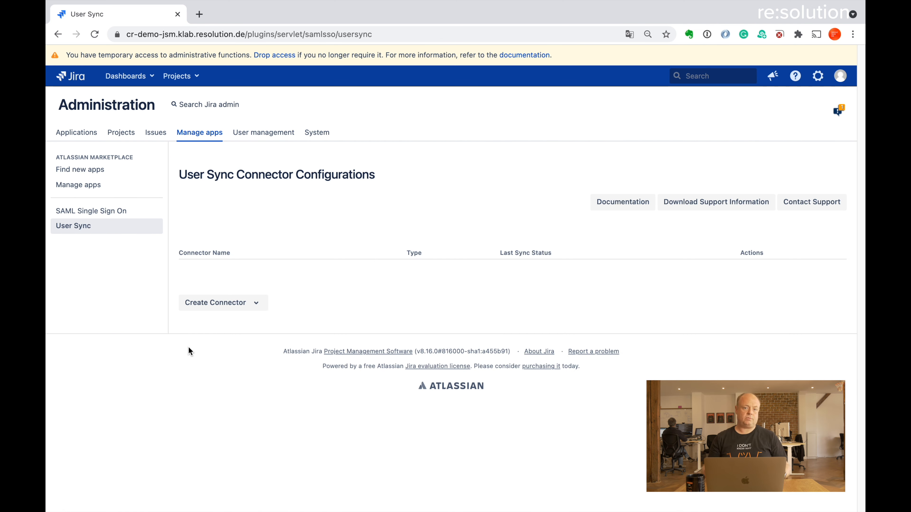
click(253, 305)
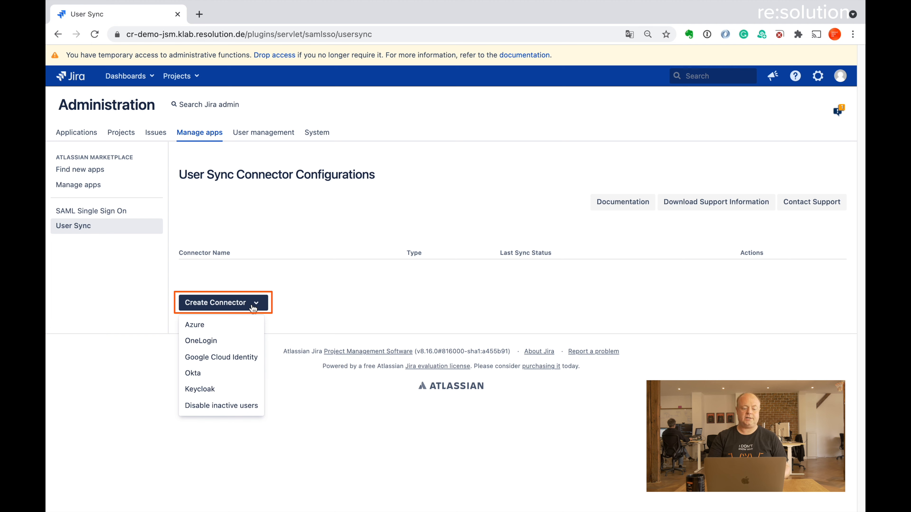
Create a new Azure AD connector and rename it 'Azure AD'
click(215, 325)
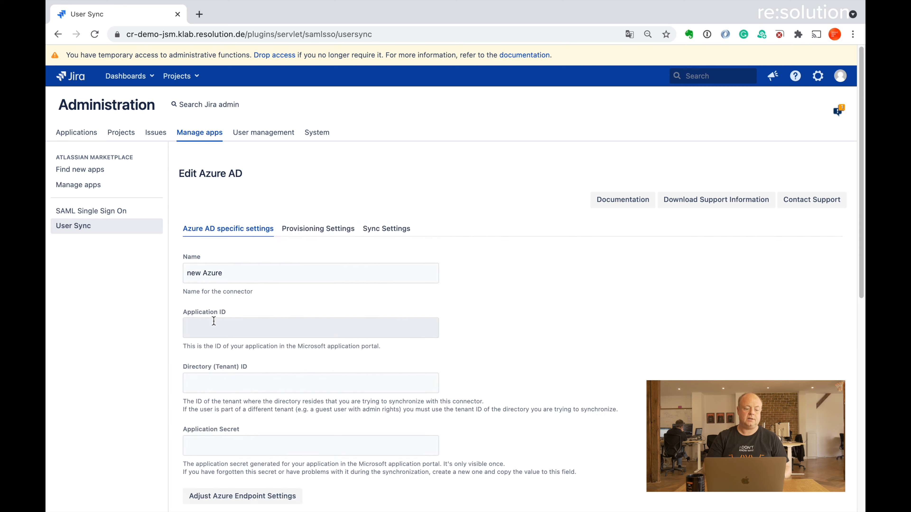
scroll(588, 379, down, 4)
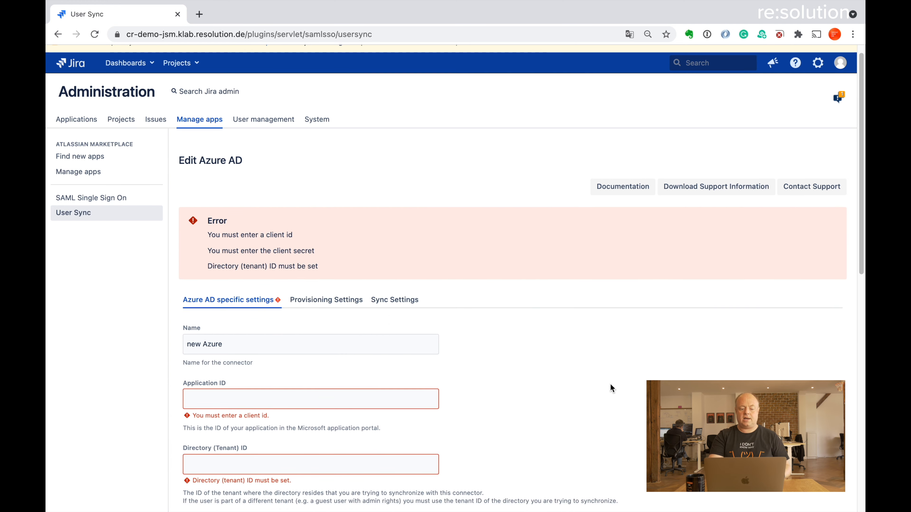
scroll(610, 384, down, 1)
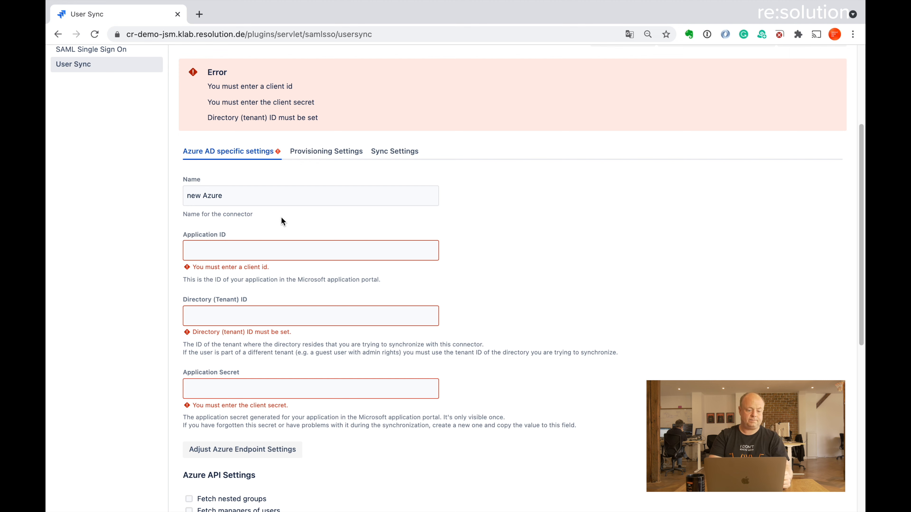
triple_click(260, 194)
text(A)
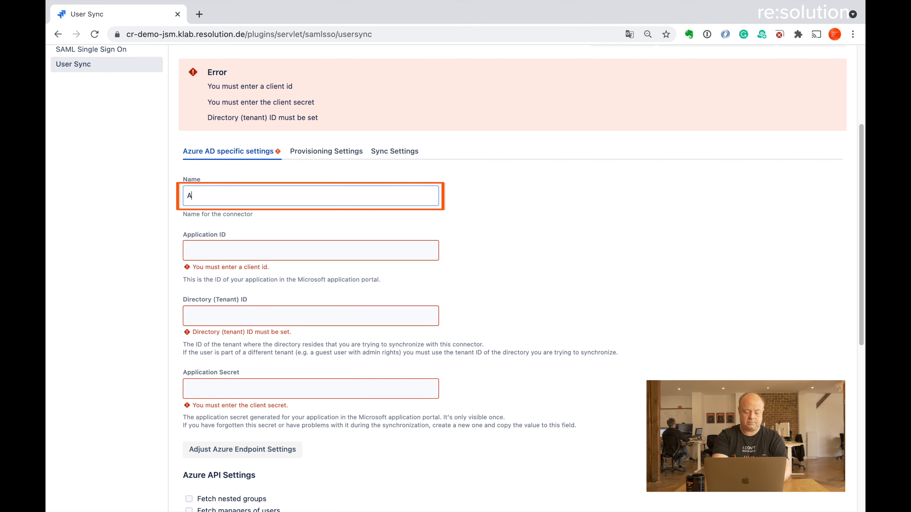
text(zure AD)
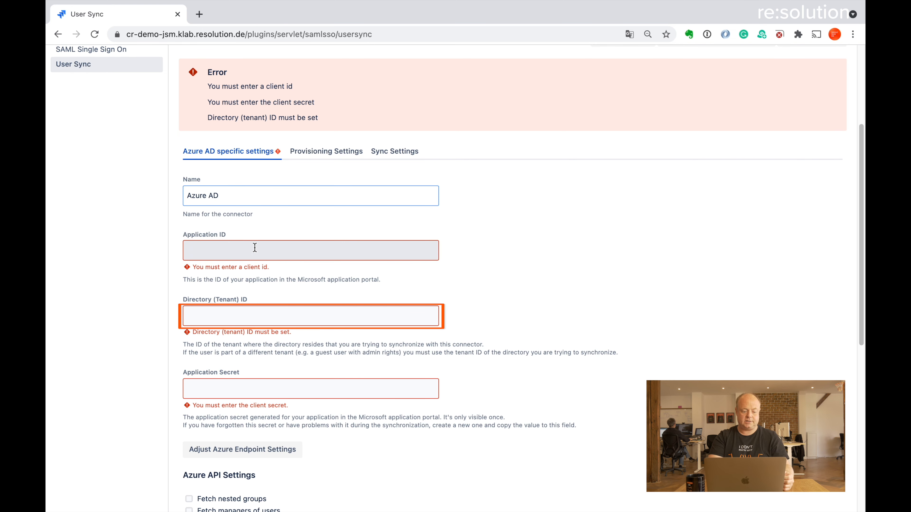
Paste the copied client secret into the connector's Application Secret field
click(235, 385)
key(super+v)
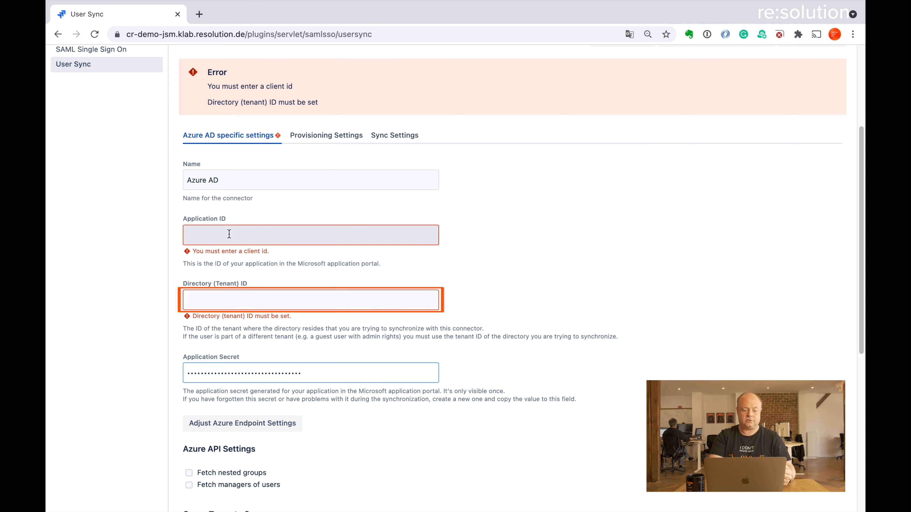
key(ctrl+Left)
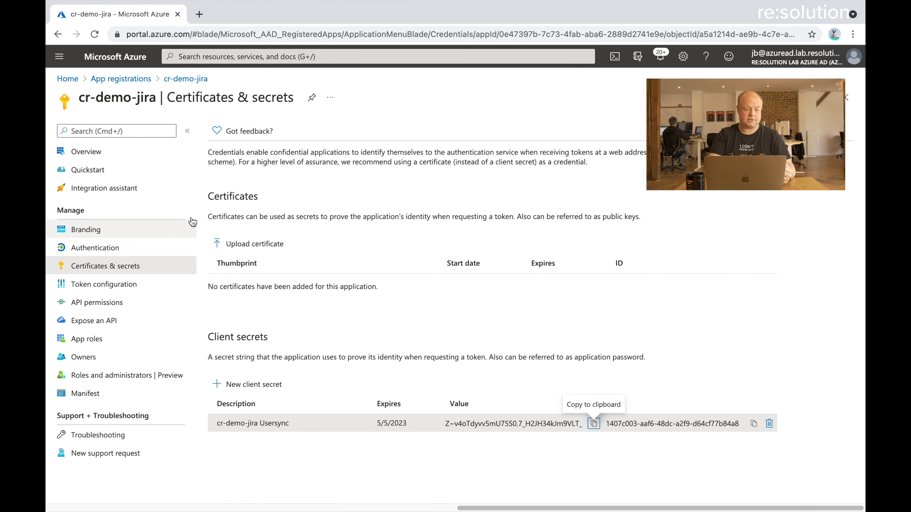
Copy the Application (client) ID from the app Overview into Jira's Application ID field
click(103, 158)
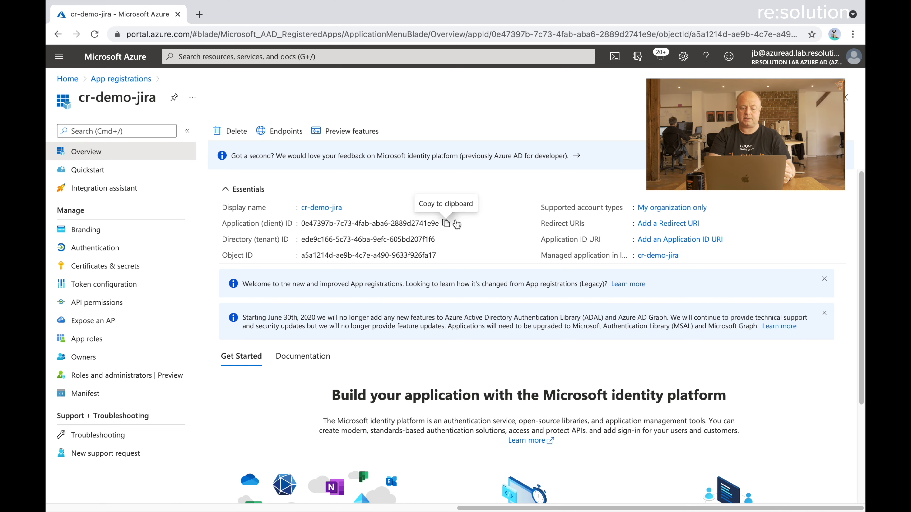
click(446, 223)
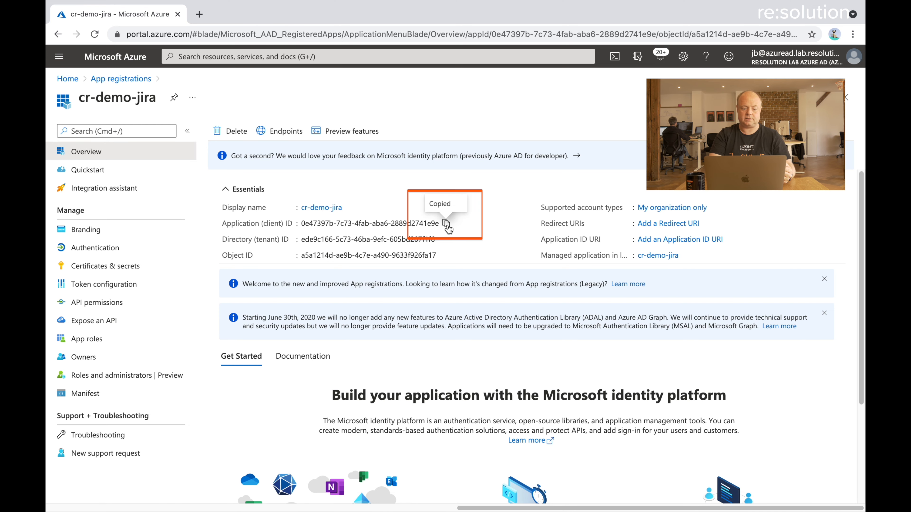
key(ctrl+Right)
click(306, 234)
key(super+v)
Copy the Directory (tenant) ID into the connector's Directory (Tenant) ID field
key(ctrl+Left)
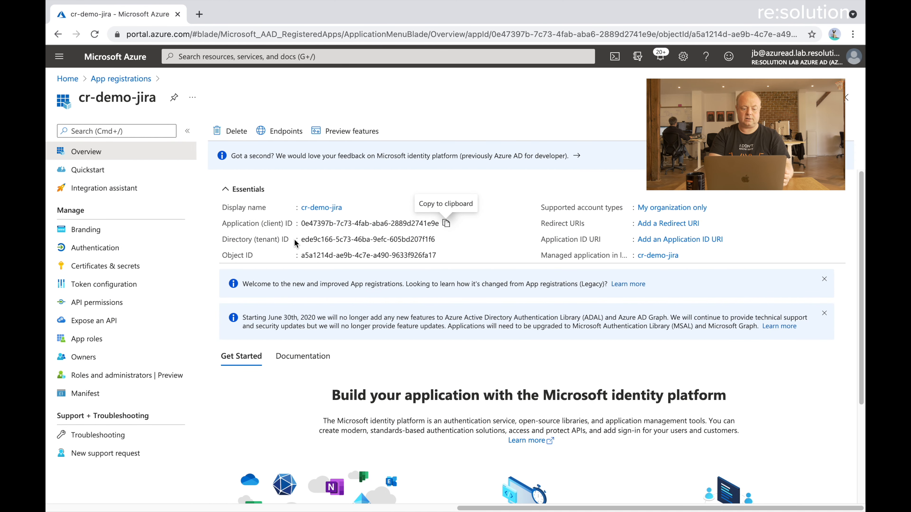
click(441, 240)
key(ctrl+Right)
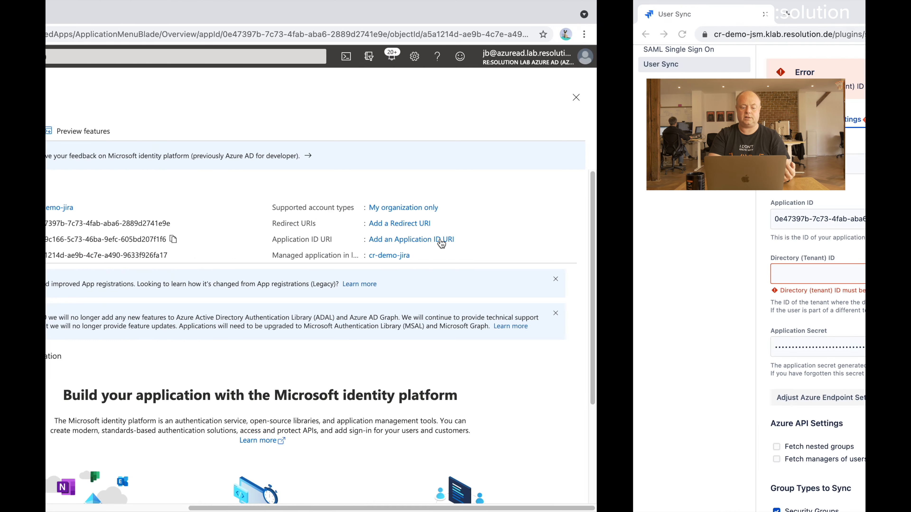
click(316, 275)
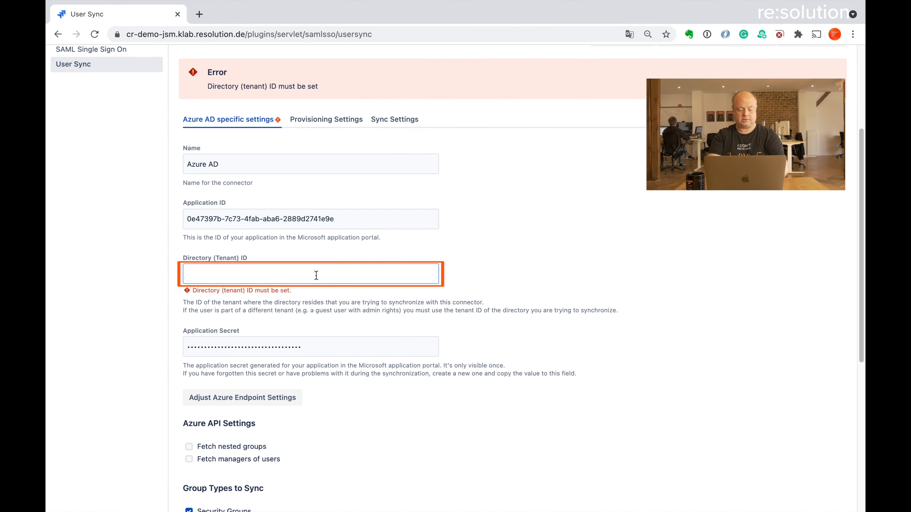
key(super+v)
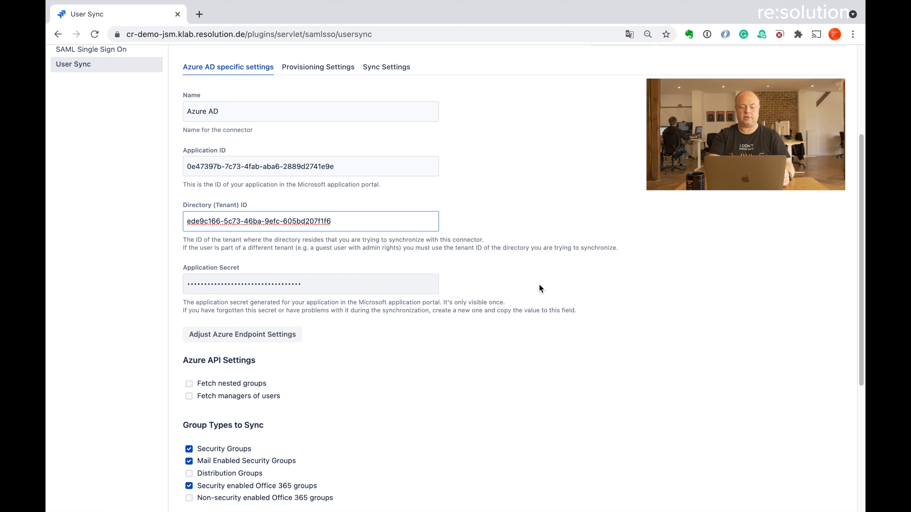
scroll(560, 294, down, 2)
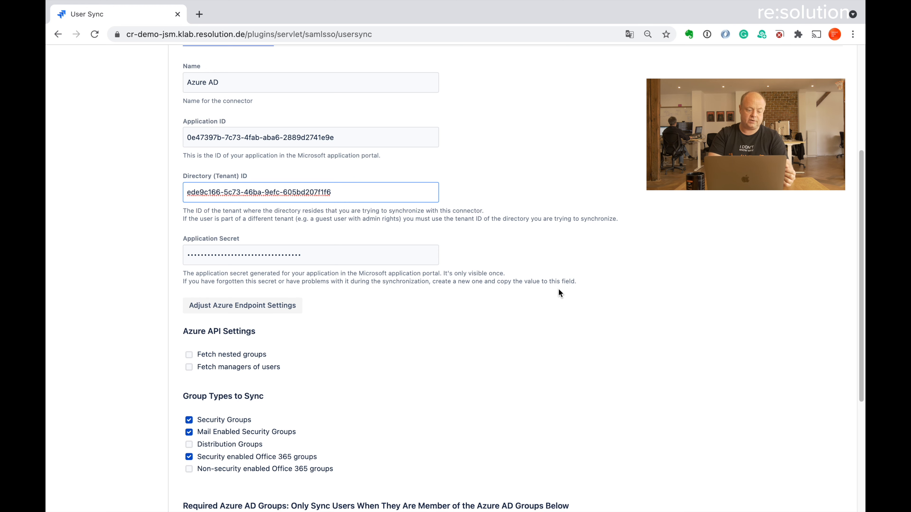
scroll(560, 293, down, 5)
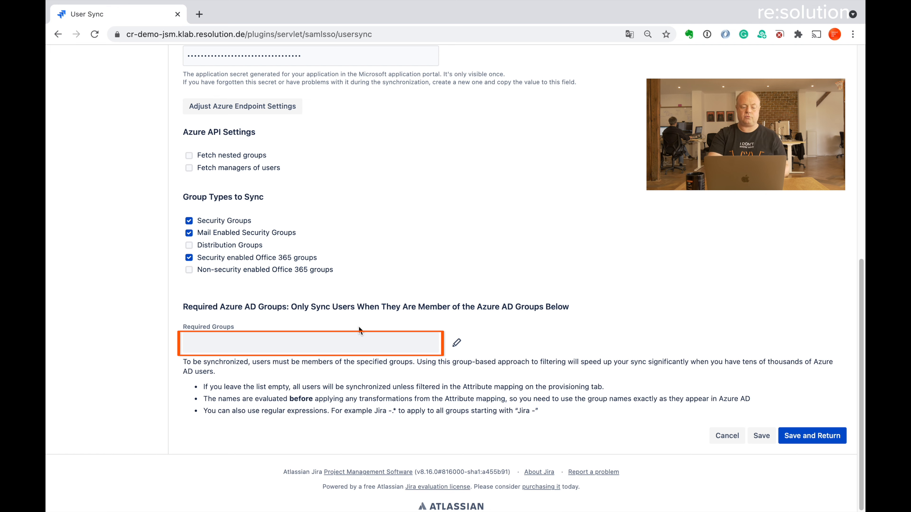
scroll(461, 318, up, 10)
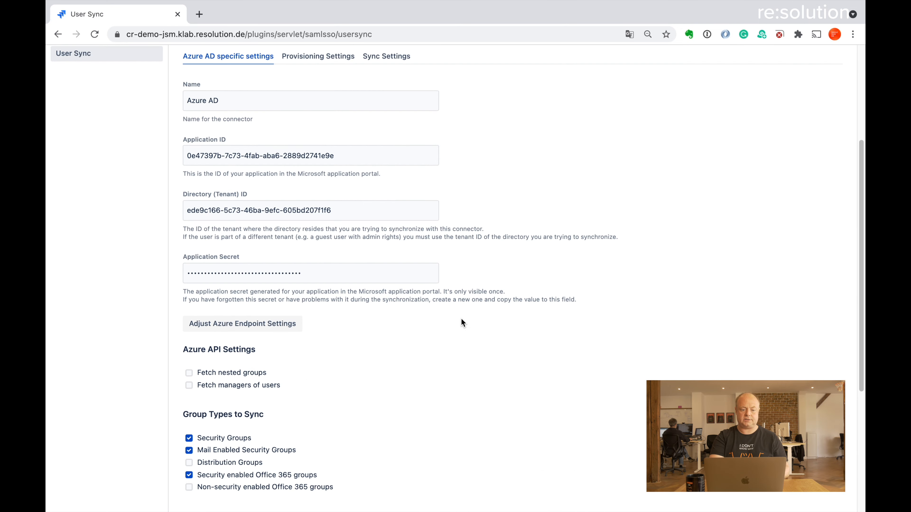
scroll(461, 319, up, 1)
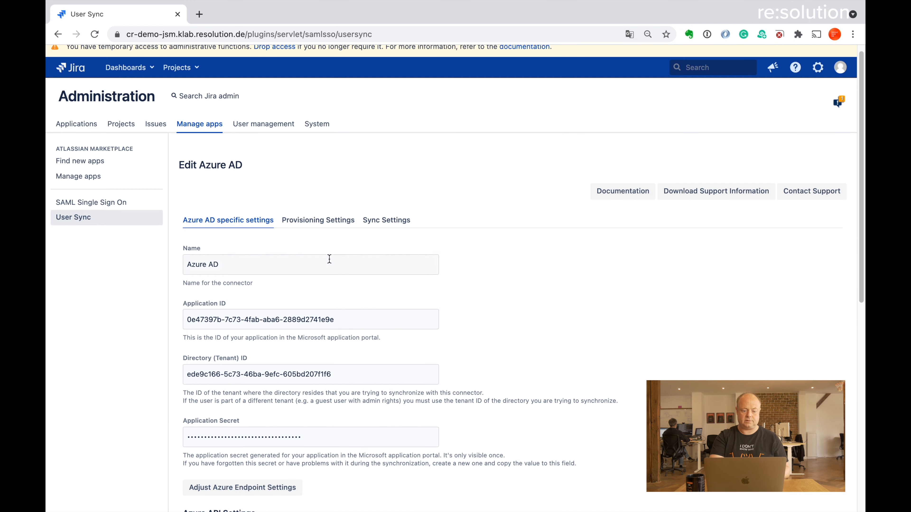
Open the connector's Provisioning Settings and review Attribute Mapping and the unfiltered Group Management section
click(317, 222)
scroll(545, 269, down, 3)
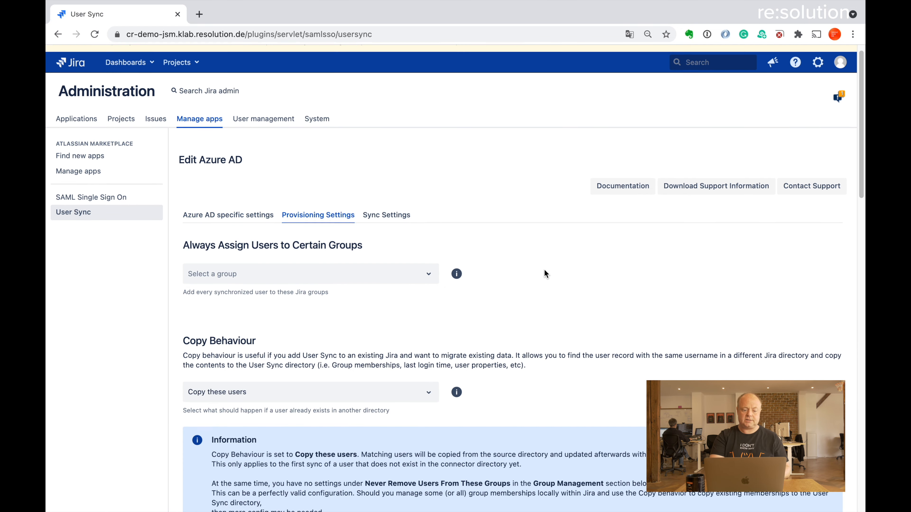
scroll(545, 269, down, 3)
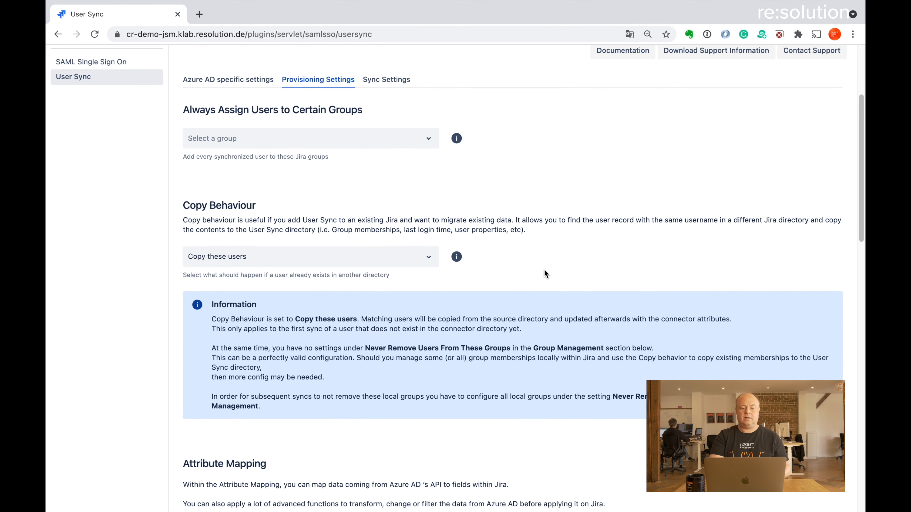
scroll(545, 269, down, 15)
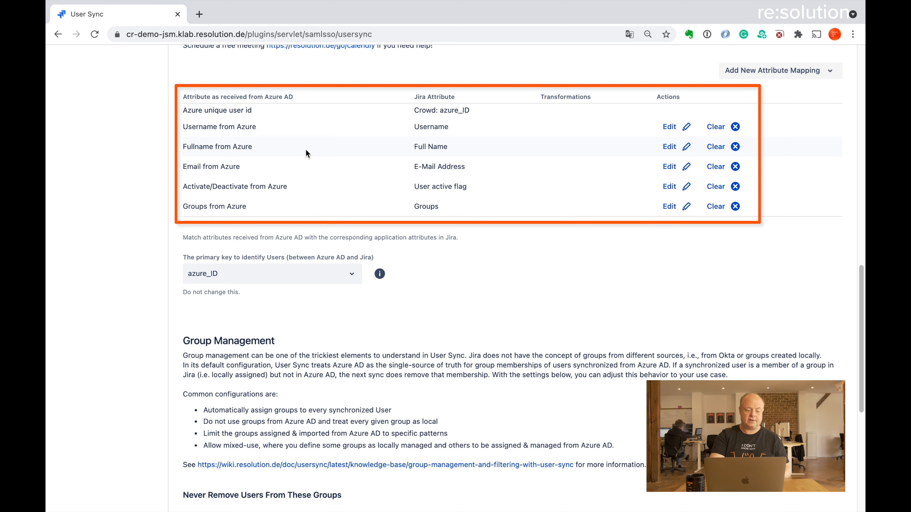
scroll(306, 152, down, 6)
scroll(305, 153, down, 2)
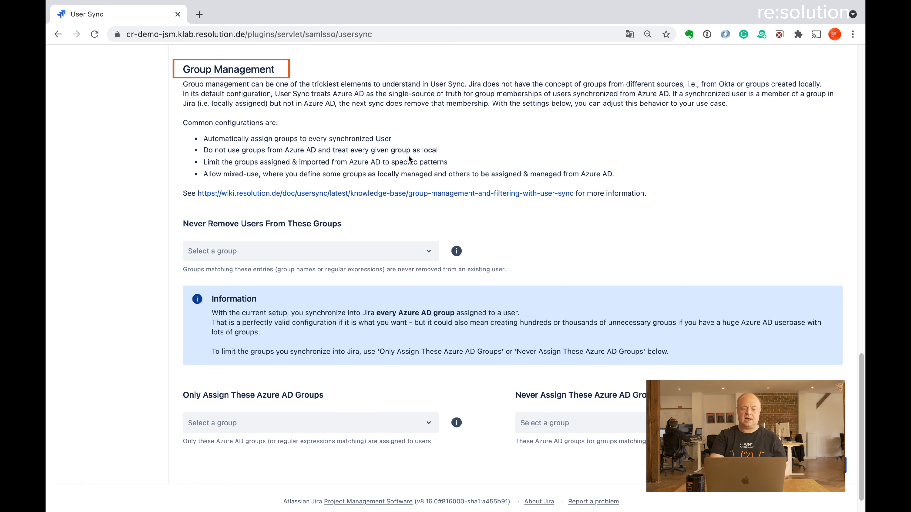
scroll(419, 185, down, 1)
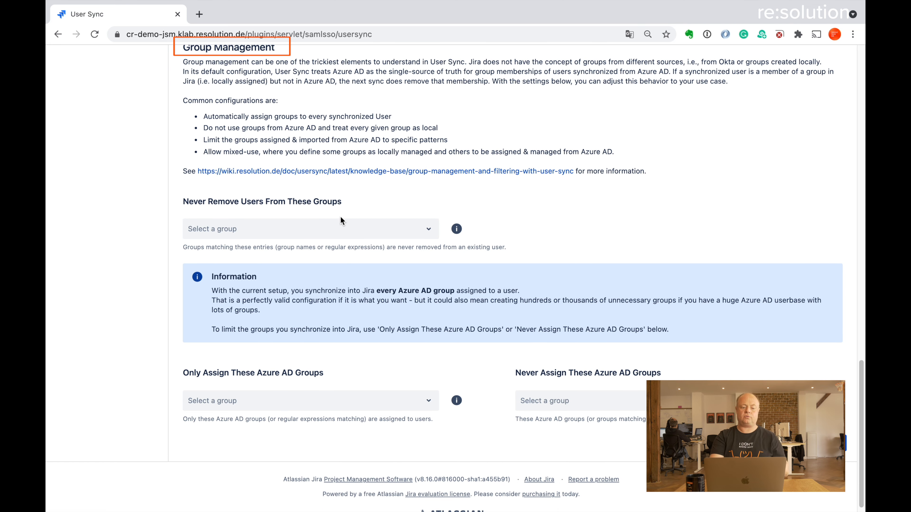
scroll(340, 219, up, 1)
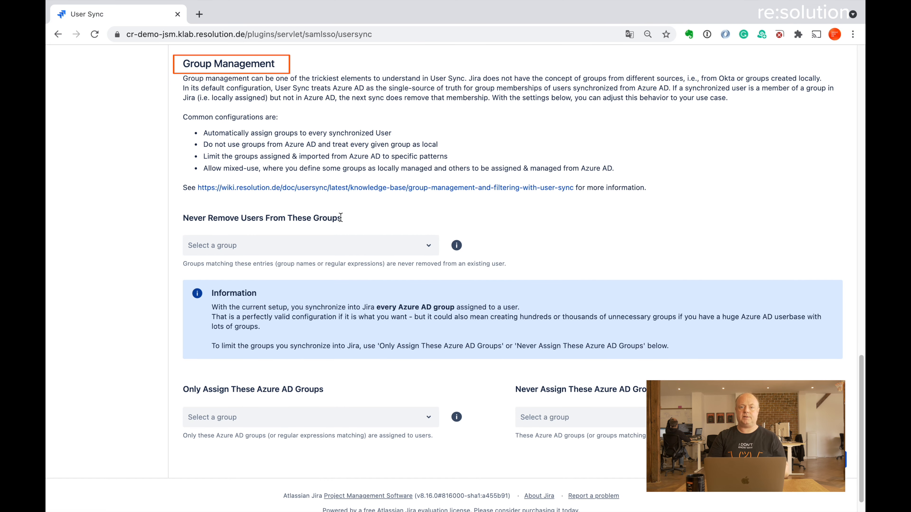
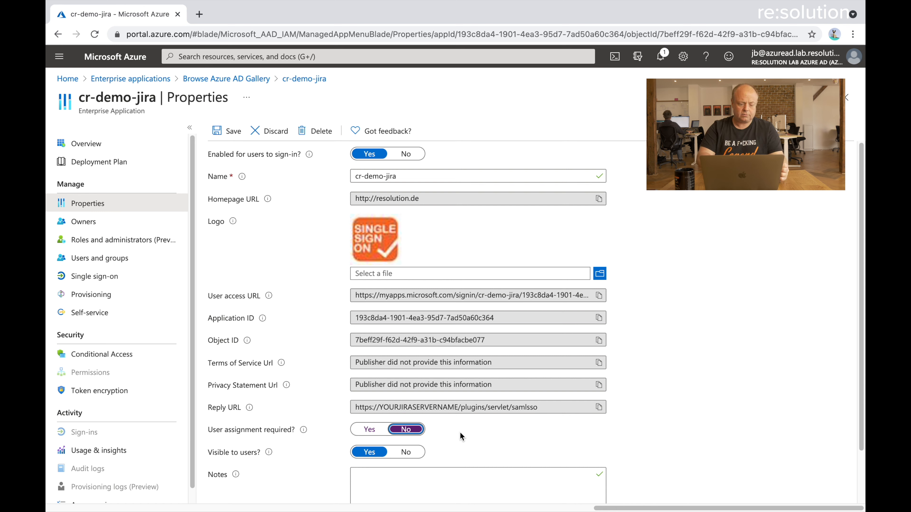
Save the cr-demo-jira properties and switch its single sign-on to SAML, accepting the default settings
click(230, 133)
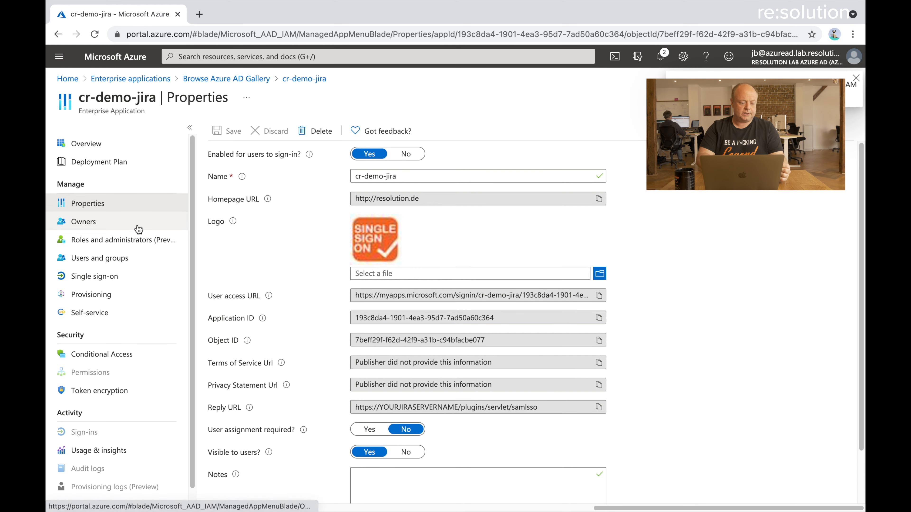
click(105, 285)
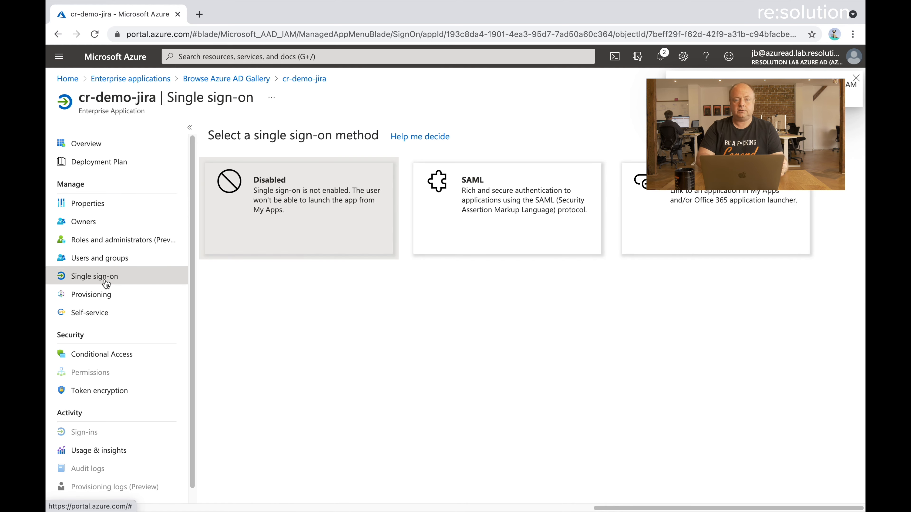
click(476, 186)
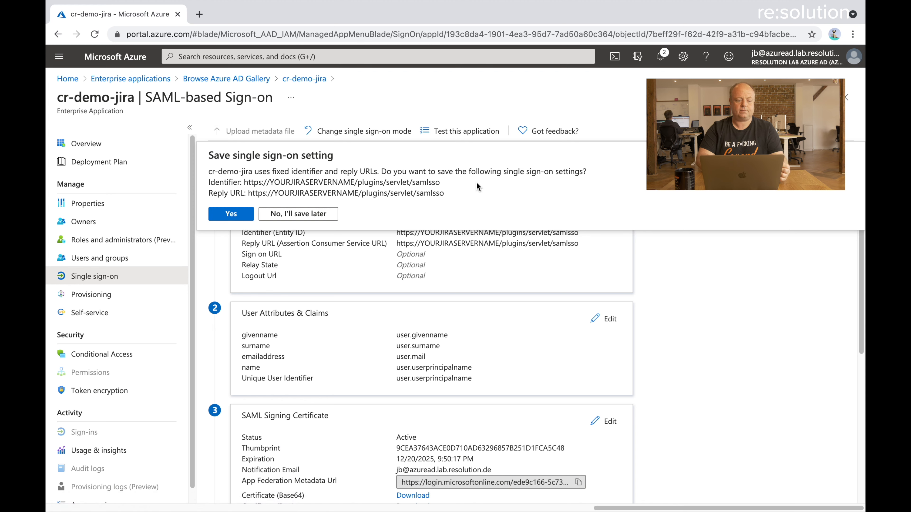
click(232, 214)
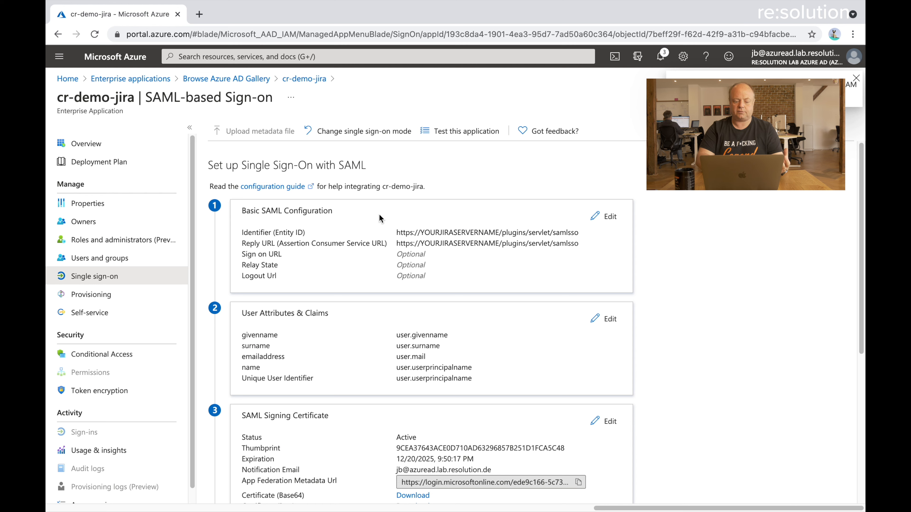
click(608, 216)
click(592, 198)
triple_click(591, 197)
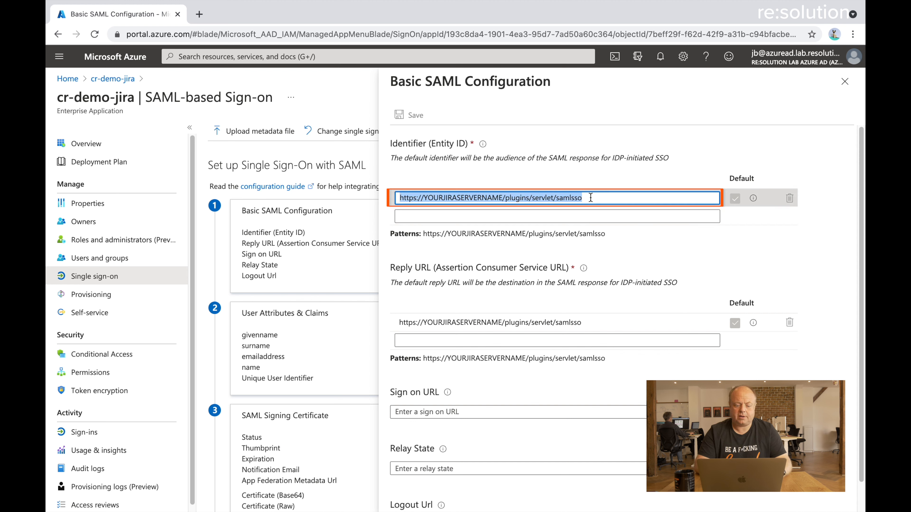
text(https://cr-demo-jsm.klab.resolution.de/plugins/servlet/samlsso)
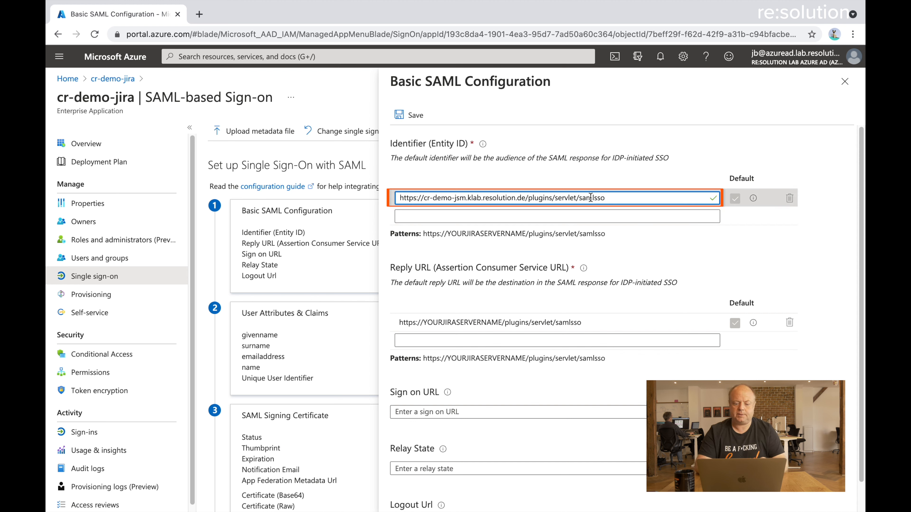
Set the Reply URL to the same samlsso URL and save the Basic SAML Configuration
click(583, 322)
double_click(583, 322)
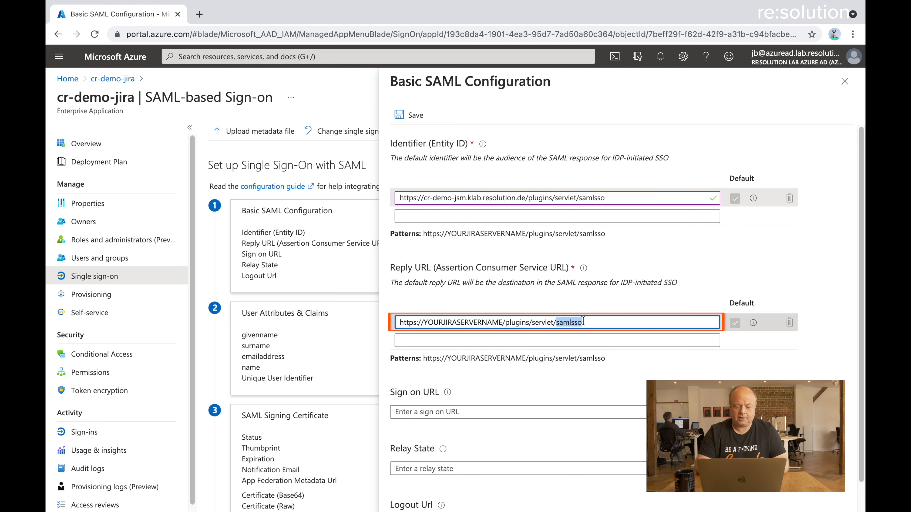
triple_click(584, 322)
text(https://cr-demo-jsm.klab.resolution.de/plugins/servlet/samlsso)
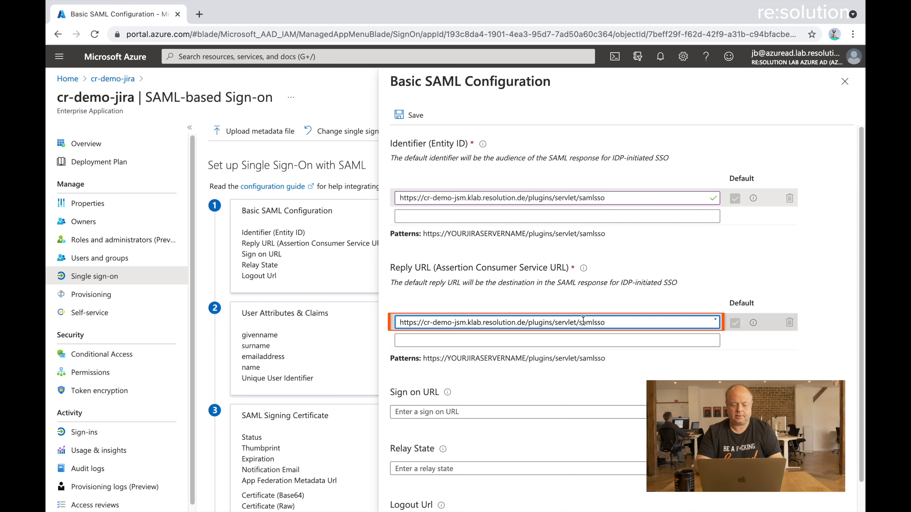
click(412, 116)
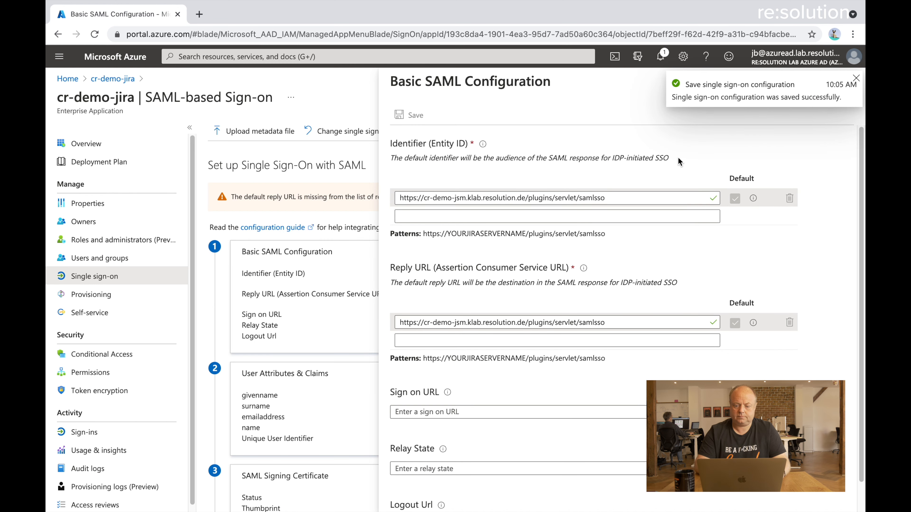
click(855, 79)
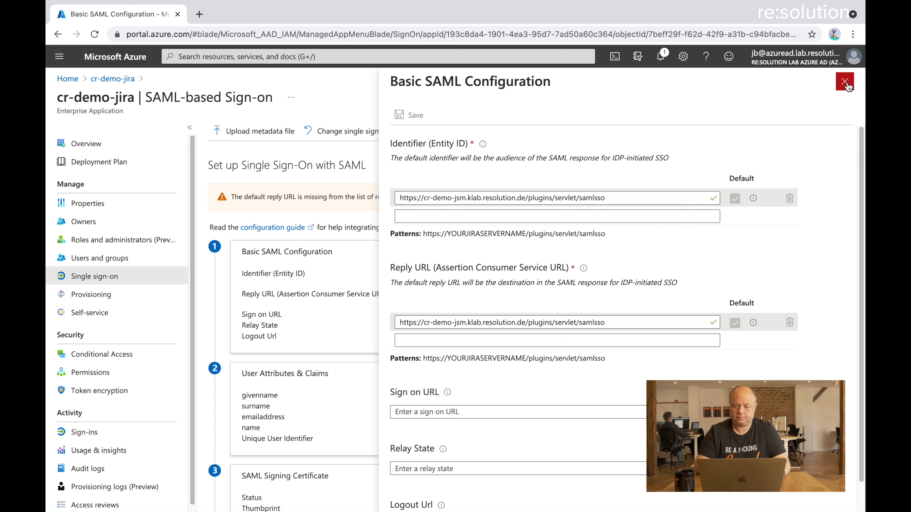
click(846, 84)
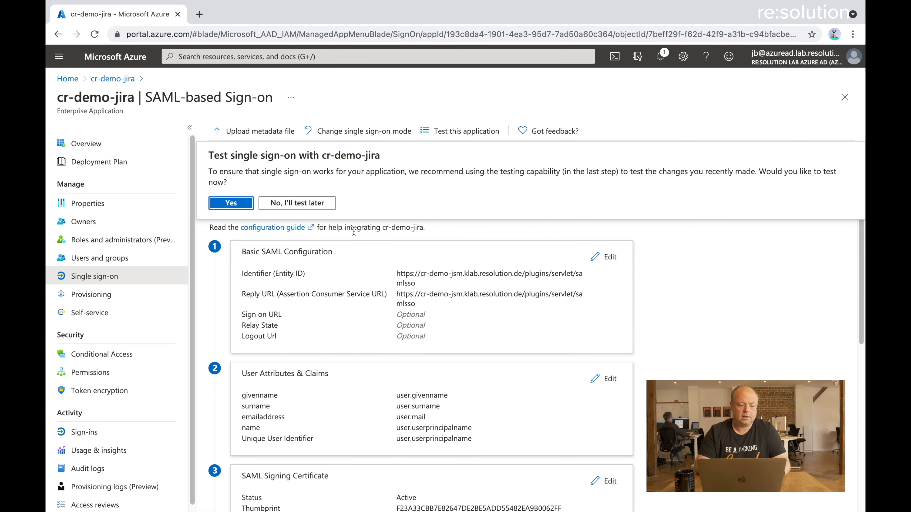
Skip the sign-on test and copy the App Federation Metadata Url from SAML Signing Certificate
click(282, 210)
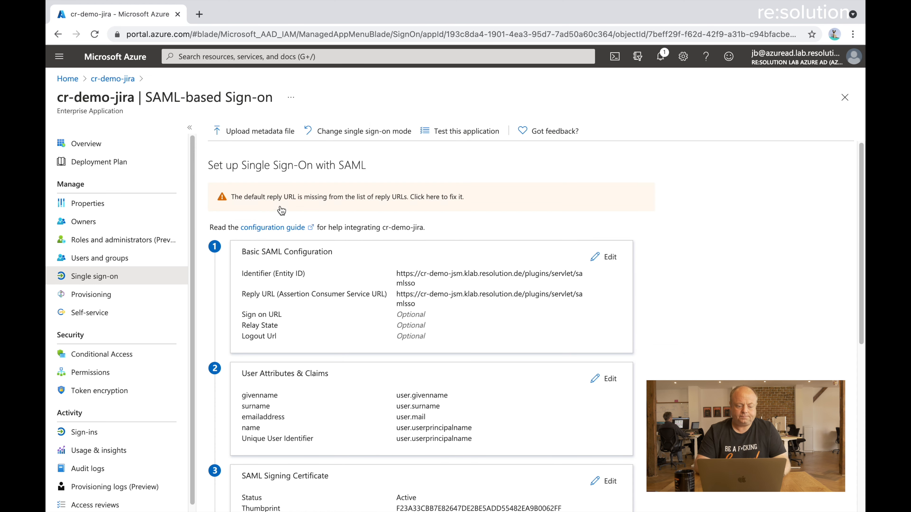
scroll(681, 325, down, 1)
scroll(680, 325, down, 1)
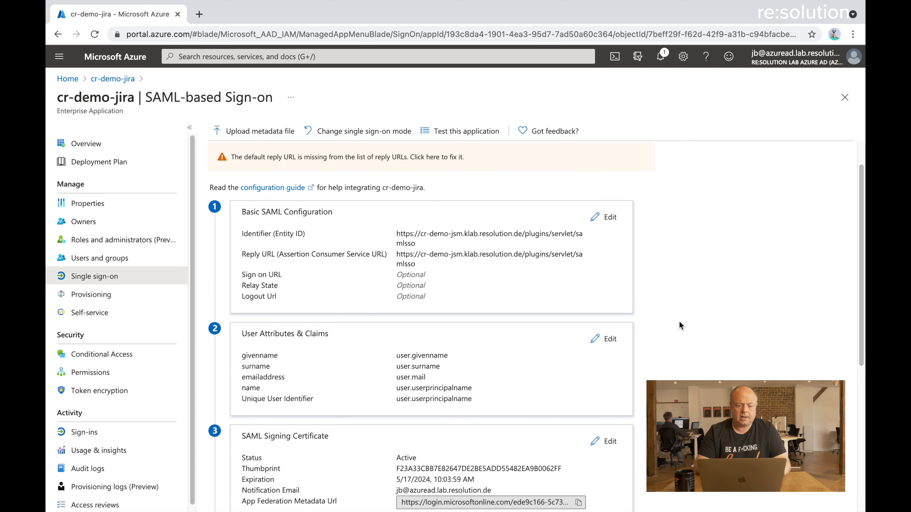
scroll(681, 325, down, 3)
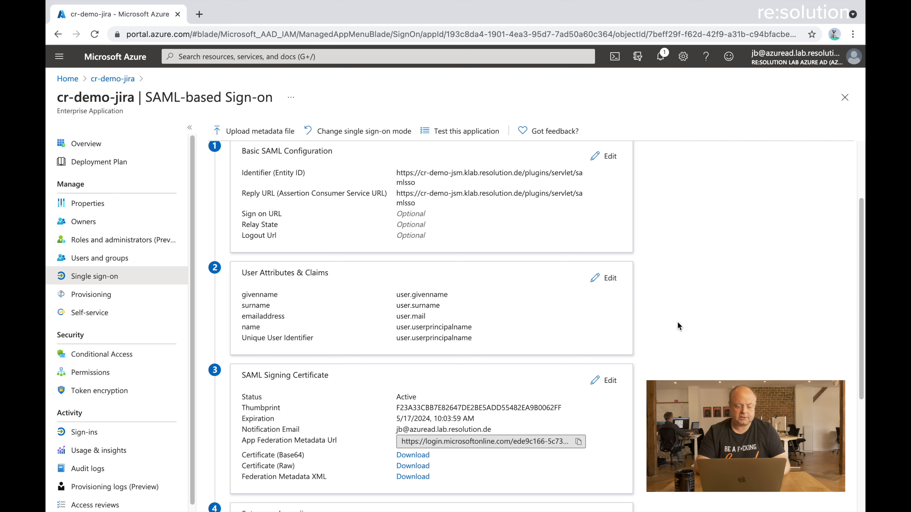
click(579, 442)
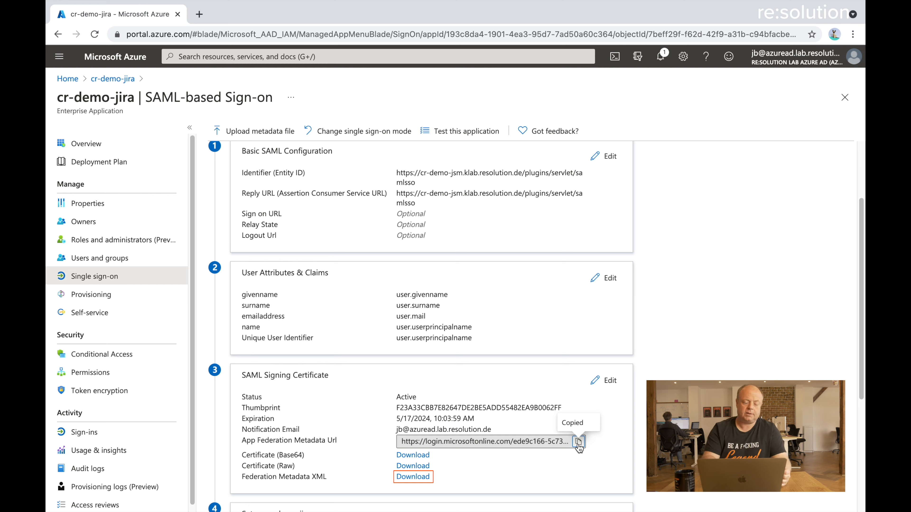
key(ctrl+Left)
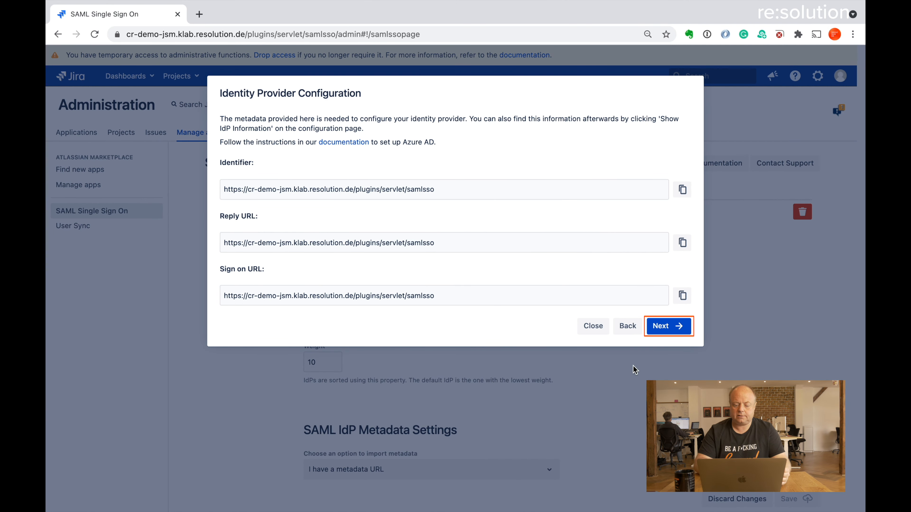
Import the IdP metadata from the pasted App Federation Metadata Url and continue to the User ID step
click(669, 326)
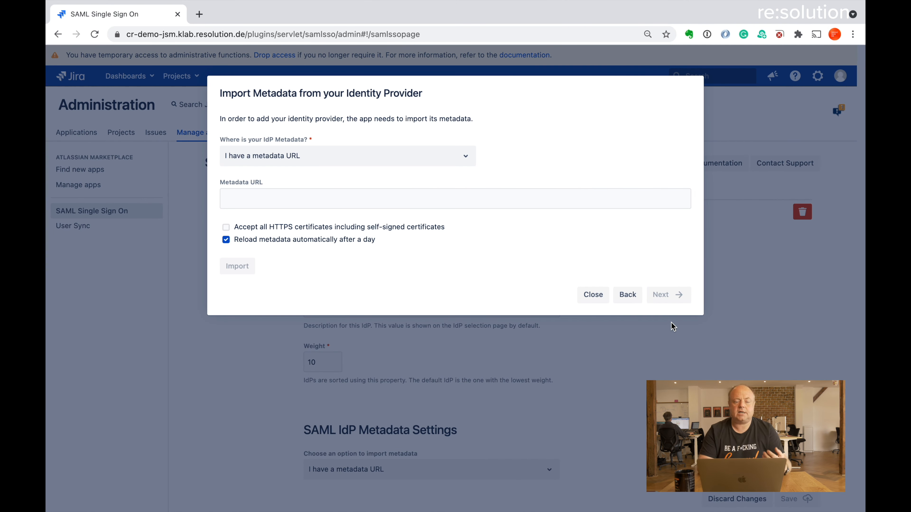
click(422, 205)
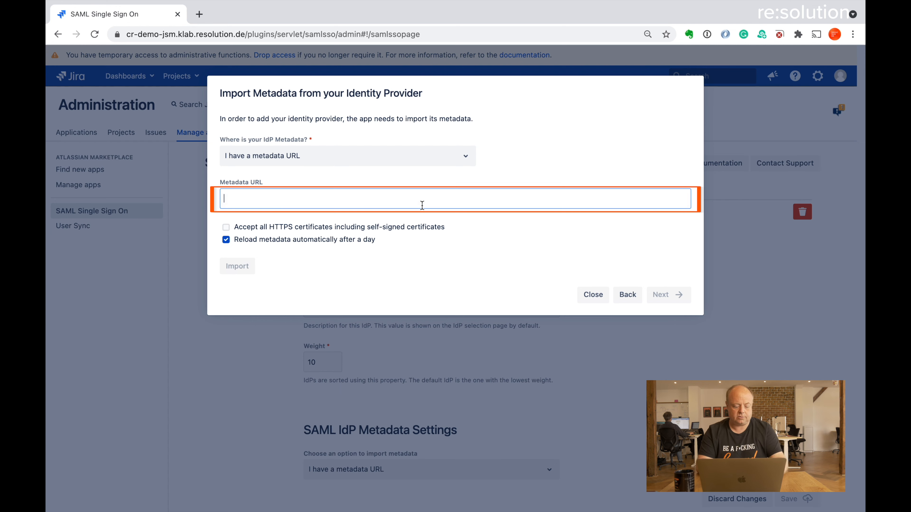
key(super+v)
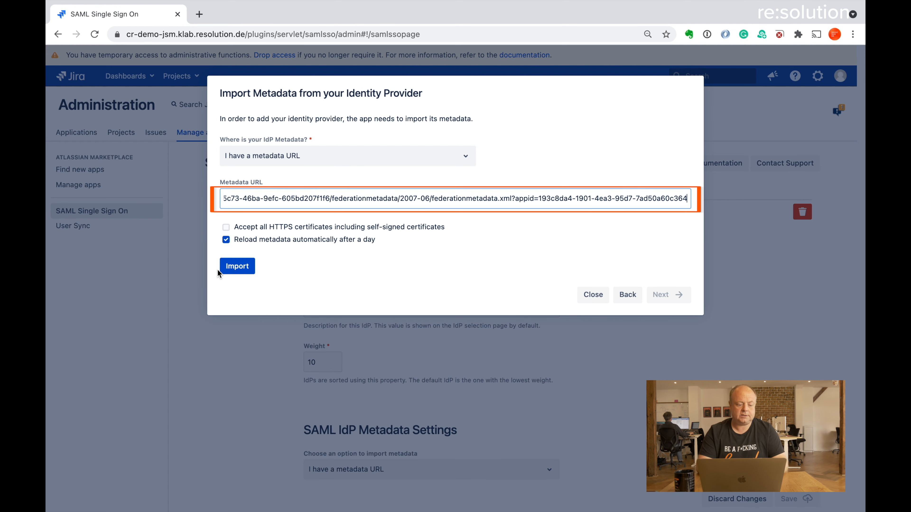
click(236, 267)
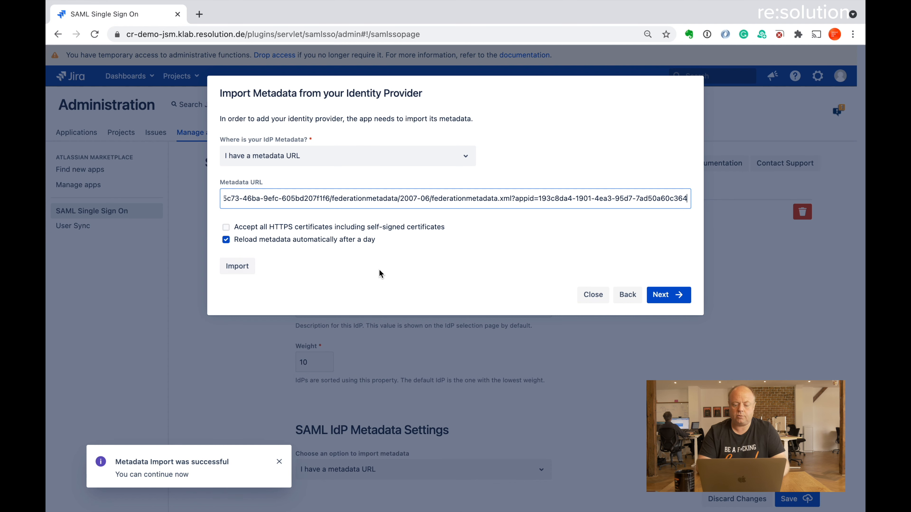
click(662, 301)
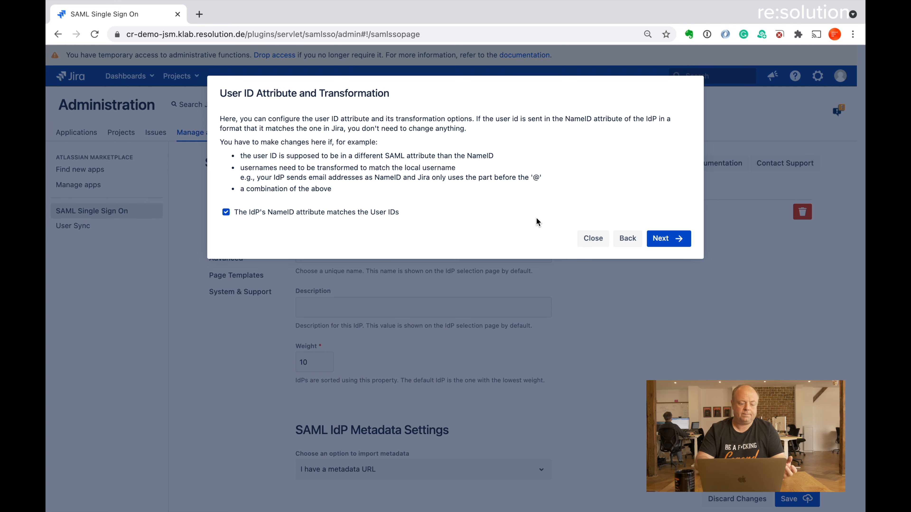
Keep 'The IdP's NameID attribute matches the User IDs' checked and go on to user creation settings
click(227, 215)
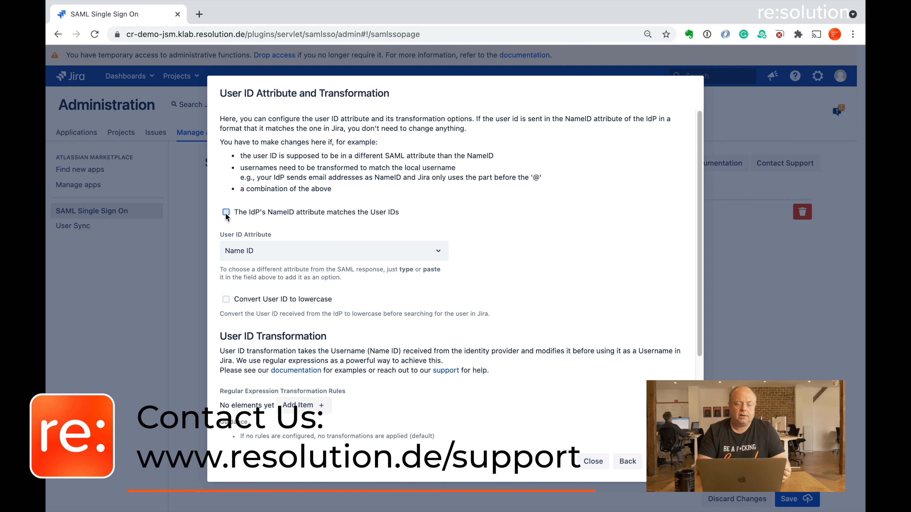
click(226, 213)
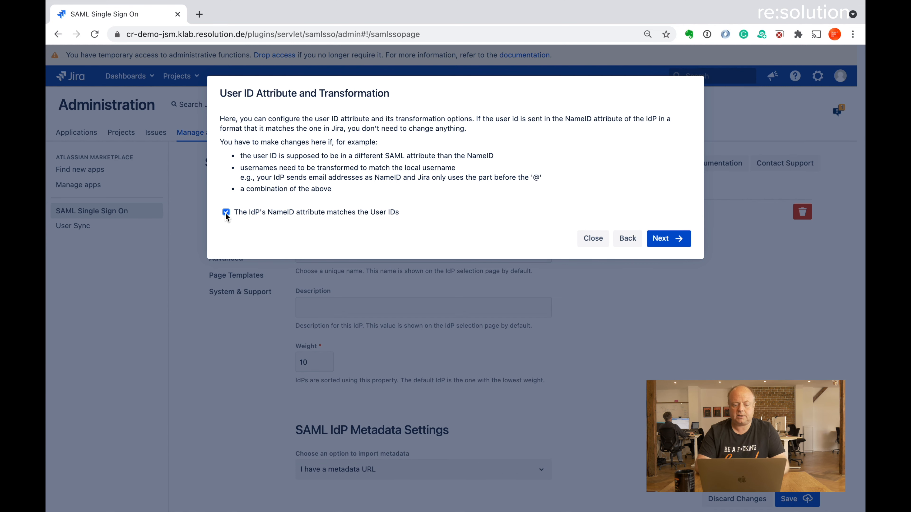
click(666, 238)
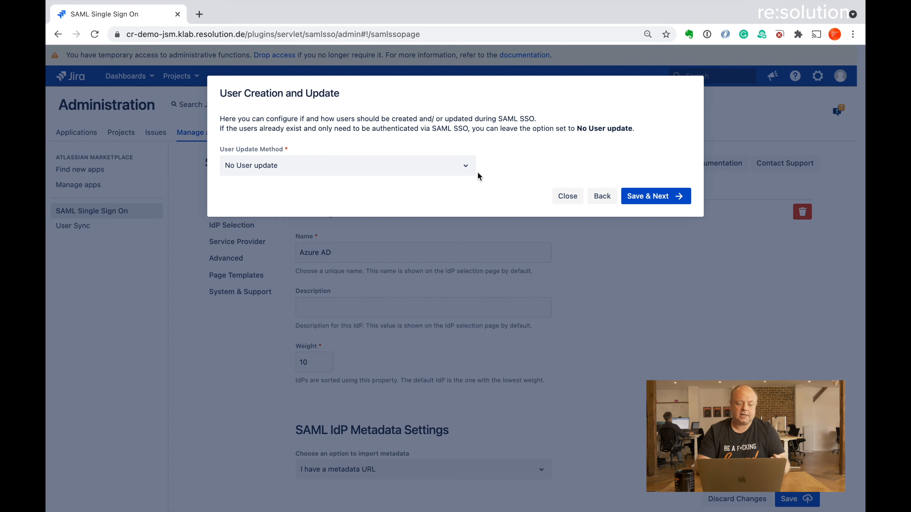
Set User Update Method to 'Update with UserSync connector' using the Azure AD connector, then save
click(464, 168)
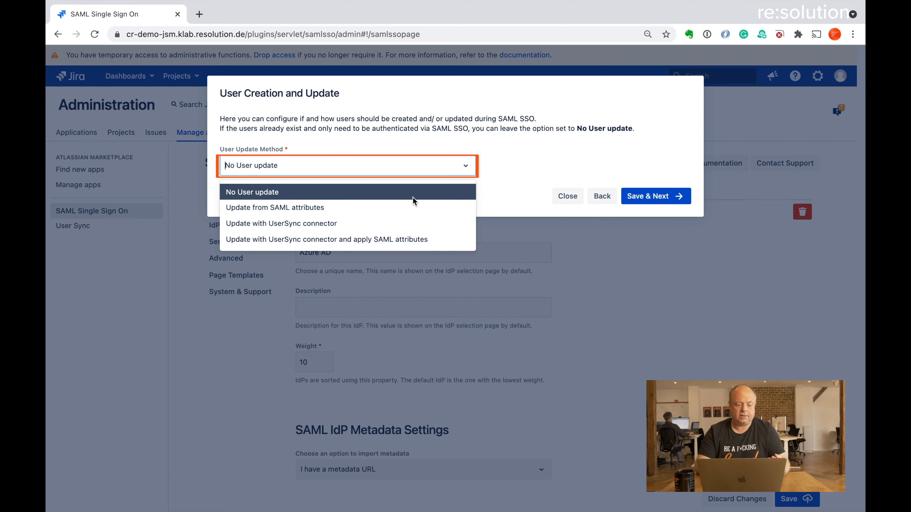
click(395, 223)
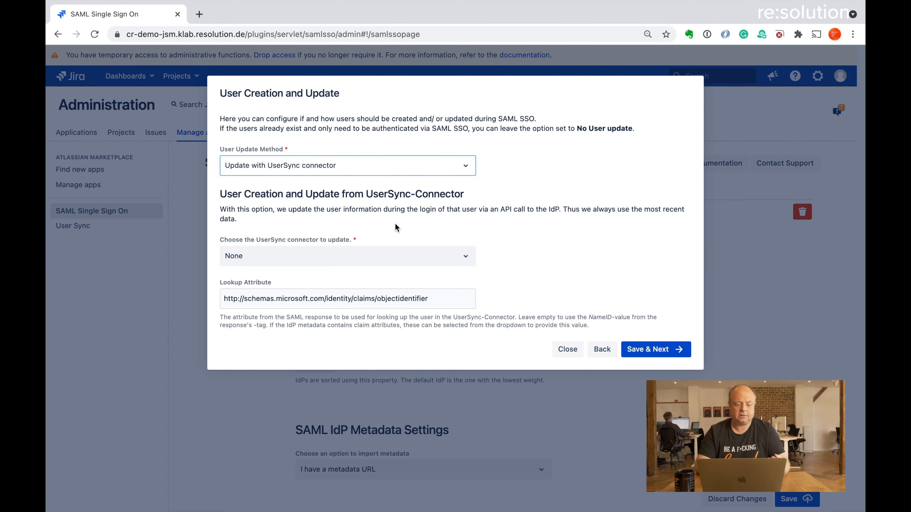
click(425, 258)
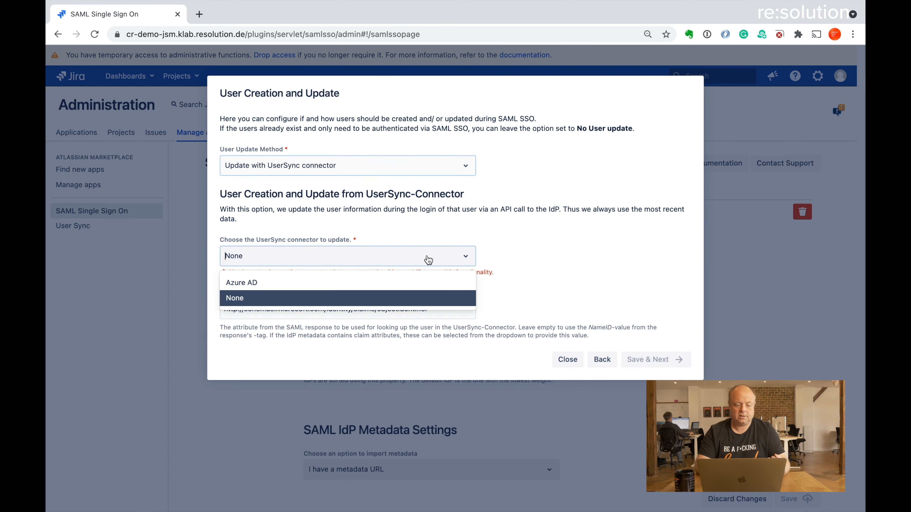
click(380, 284)
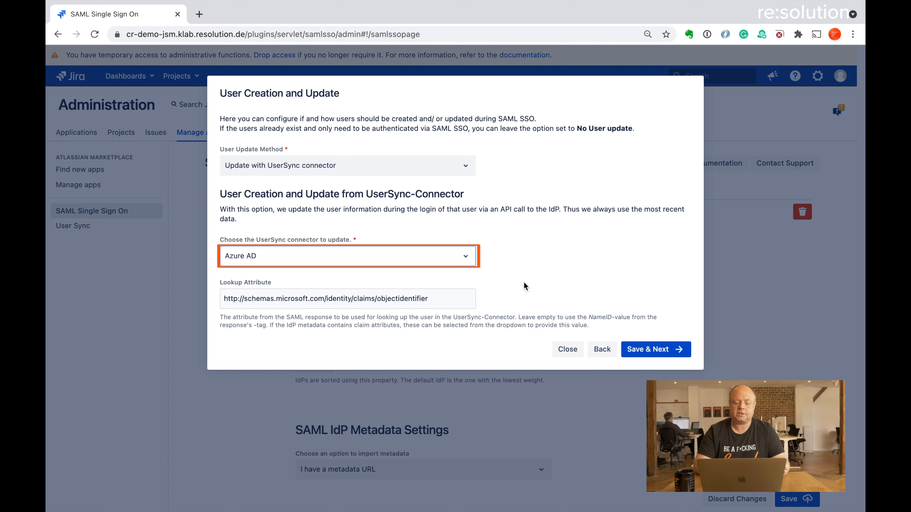
click(651, 350)
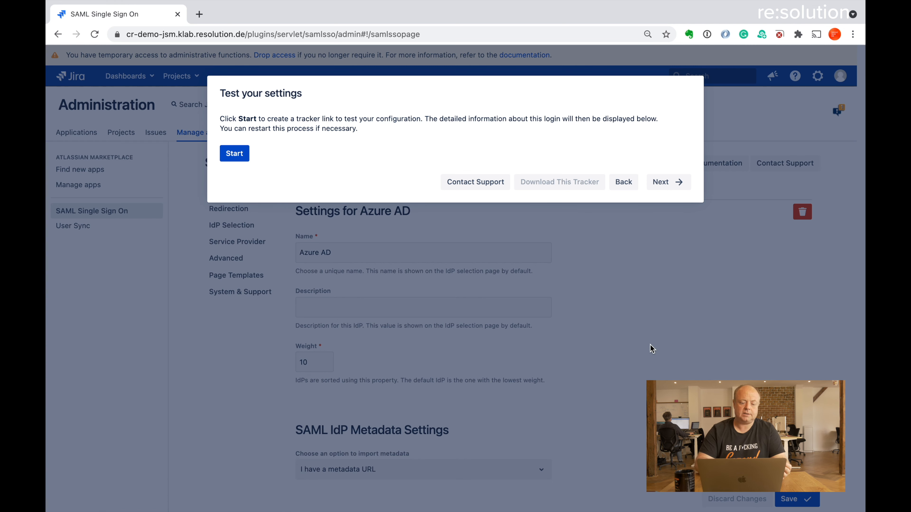
Start a test in 'Test your settings' and copy the generated tracker link
click(232, 153)
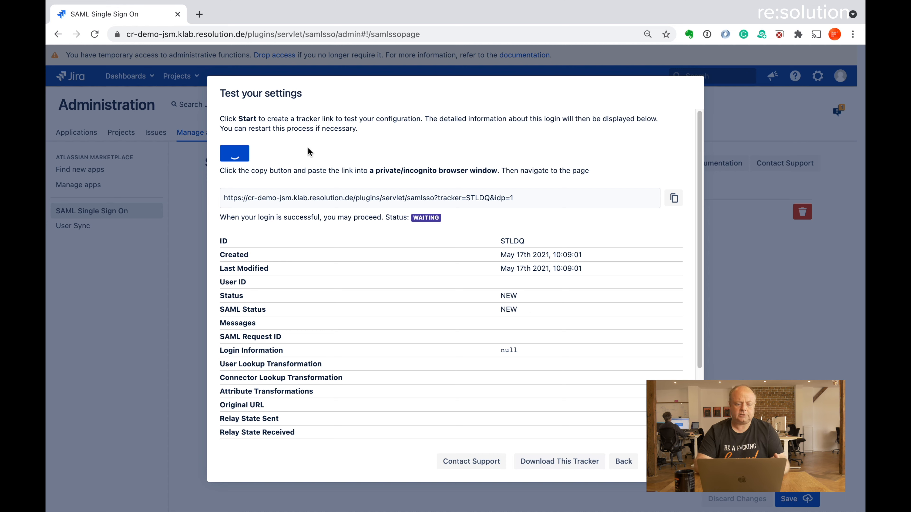
click(673, 197)
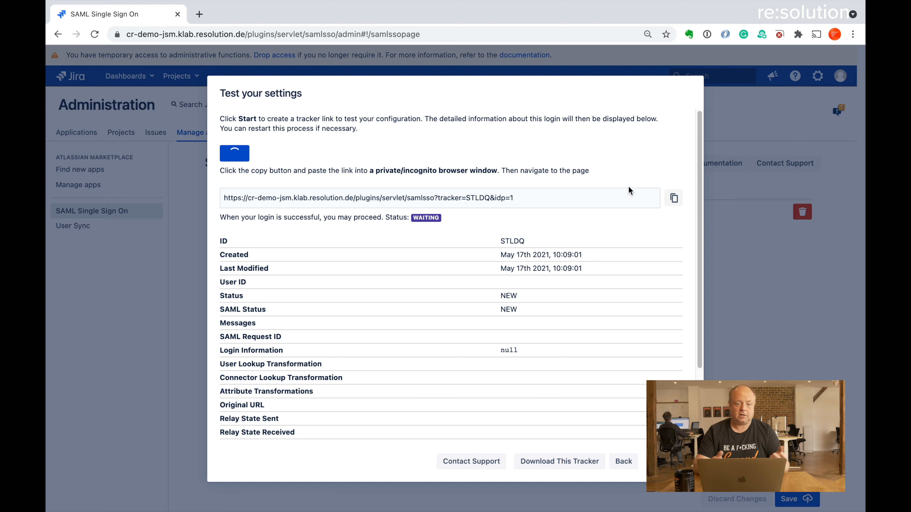
key(alt+space)
Open the copied tracker link in a new Chrome incognito window
text(in)
key(Return)
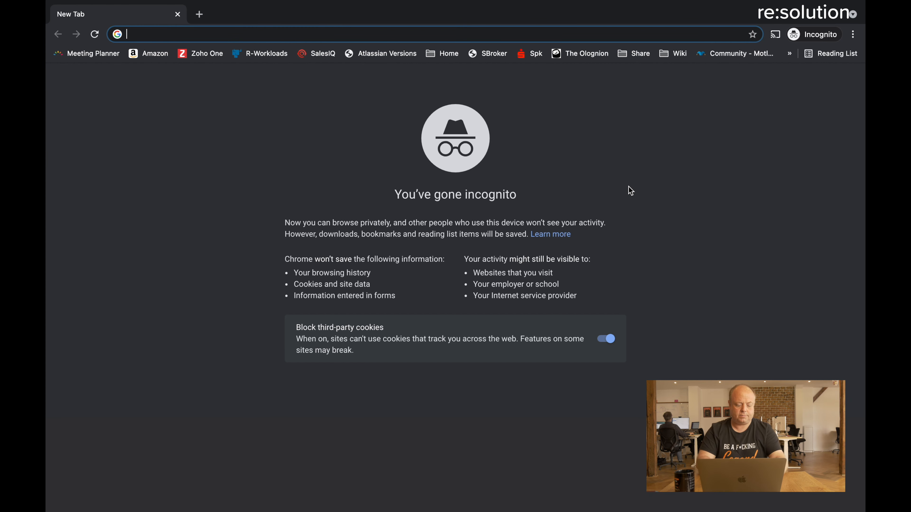
key(super+v)
key(Return)
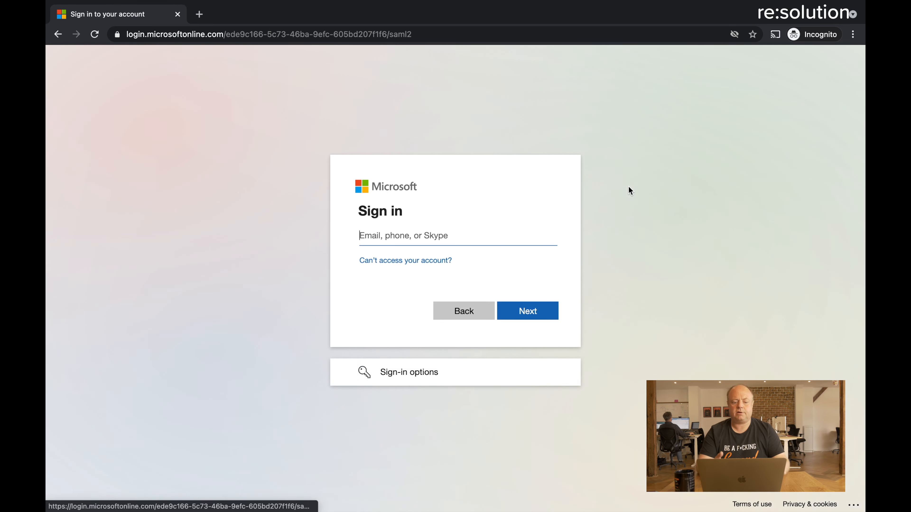
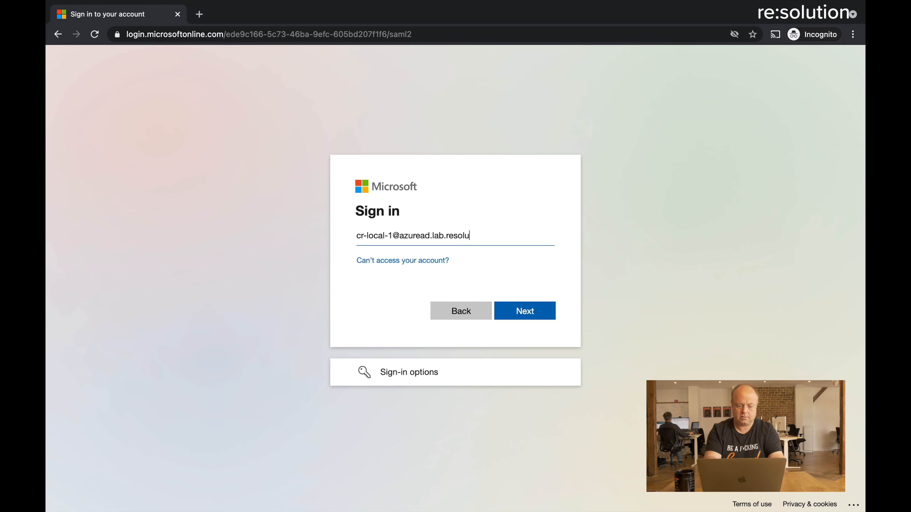
Sign in with the Azure AD test user's e-mail and password, declining to stay signed in
key(Return)
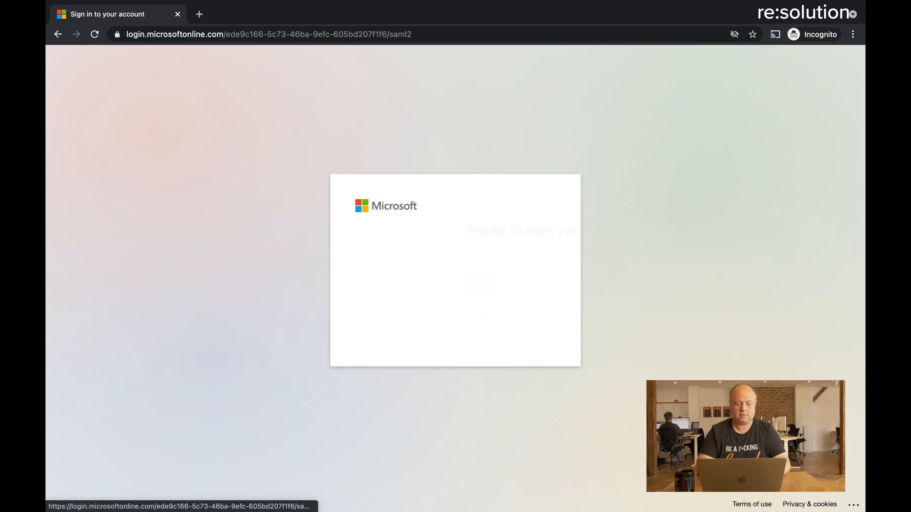
text(•••••••••)
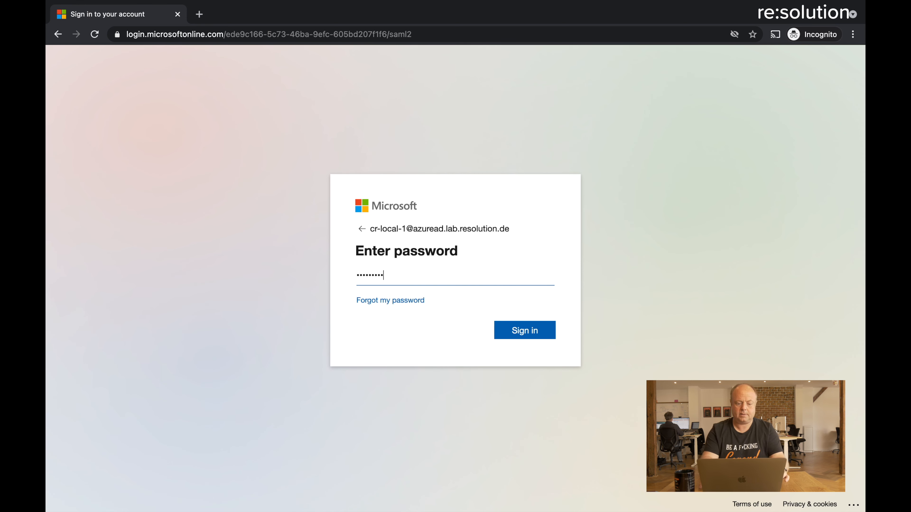
key(Return)
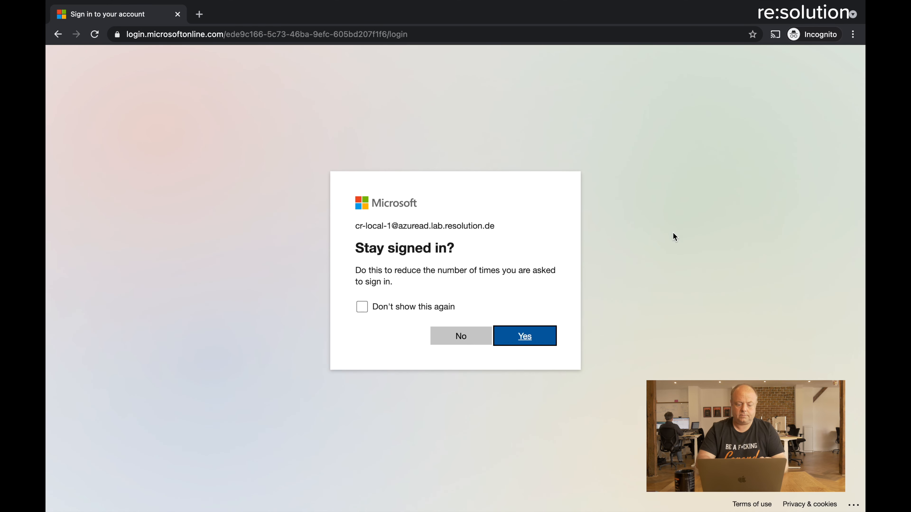
click(483, 343)
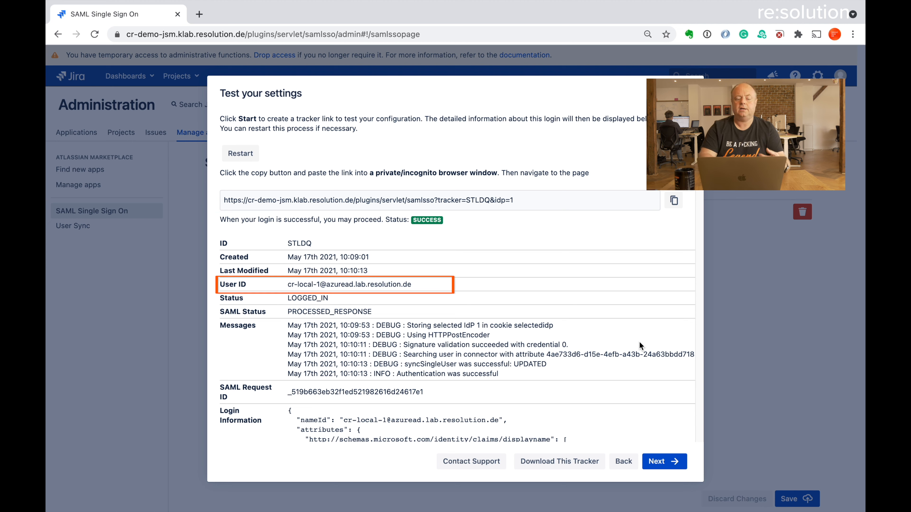
Scroll through the tracker's messages, Login Information JSON and SAML response XML
scroll(640, 343, down, 5)
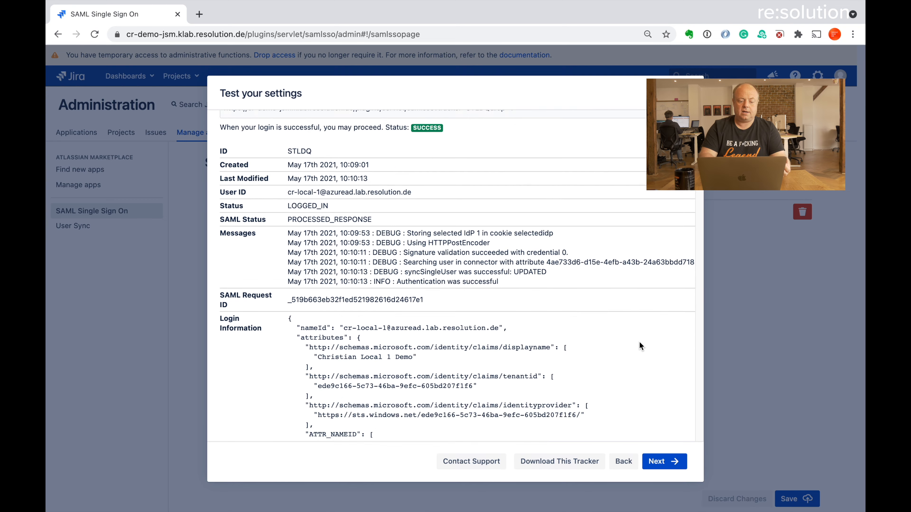
scroll(641, 346, down, 8)
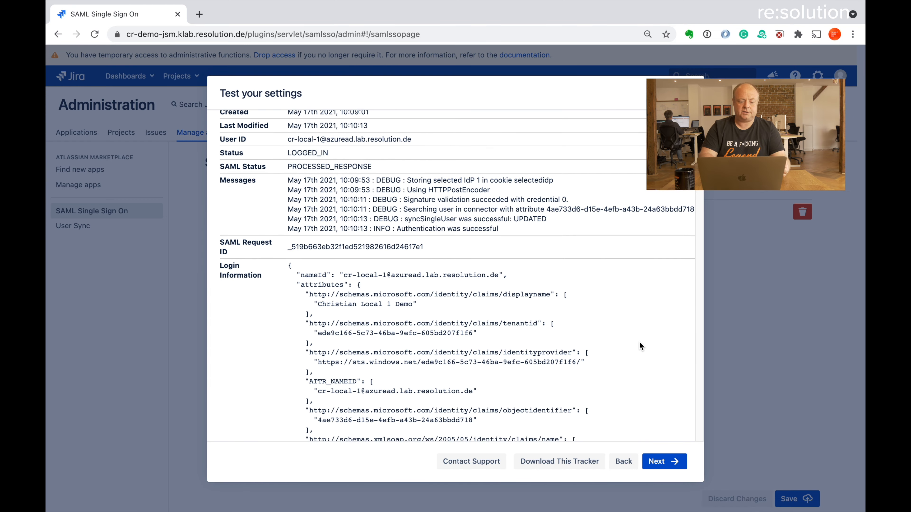
scroll(639, 345, up, 15)
scroll(639, 346, down, 10)
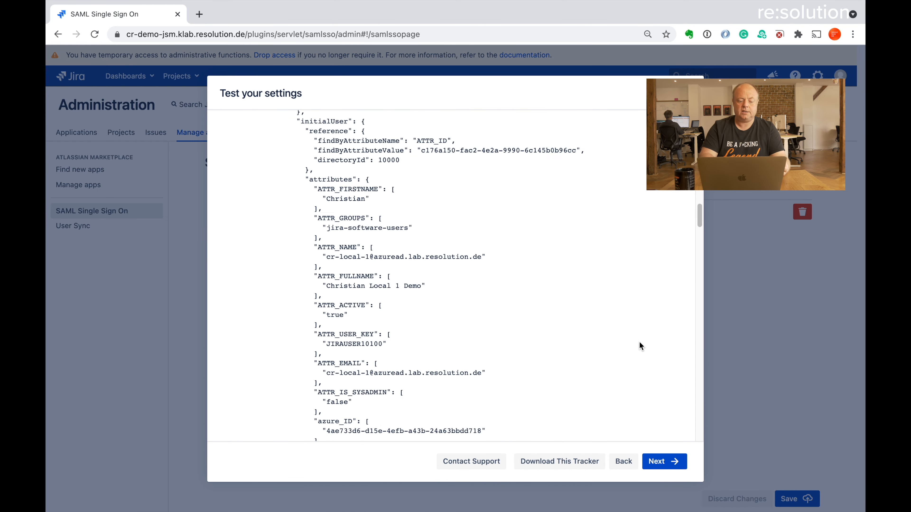
scroll(640, 346, down, 15)
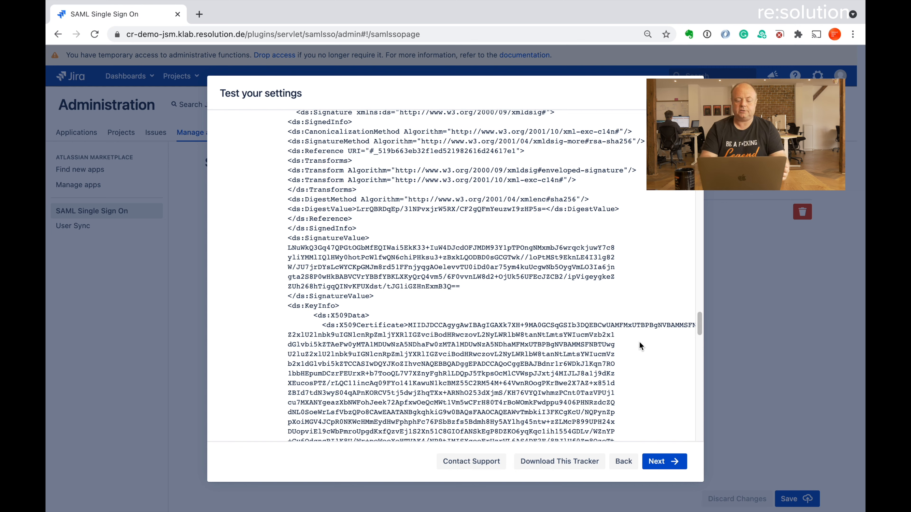
Enable SSO Redirect under Redirection Options and save and close the configuration
click(661, 461)
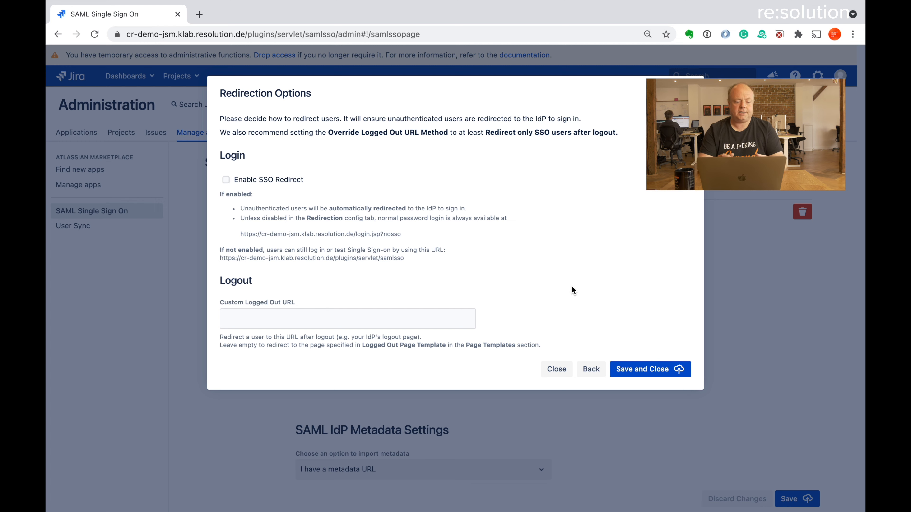
click(226, 180)
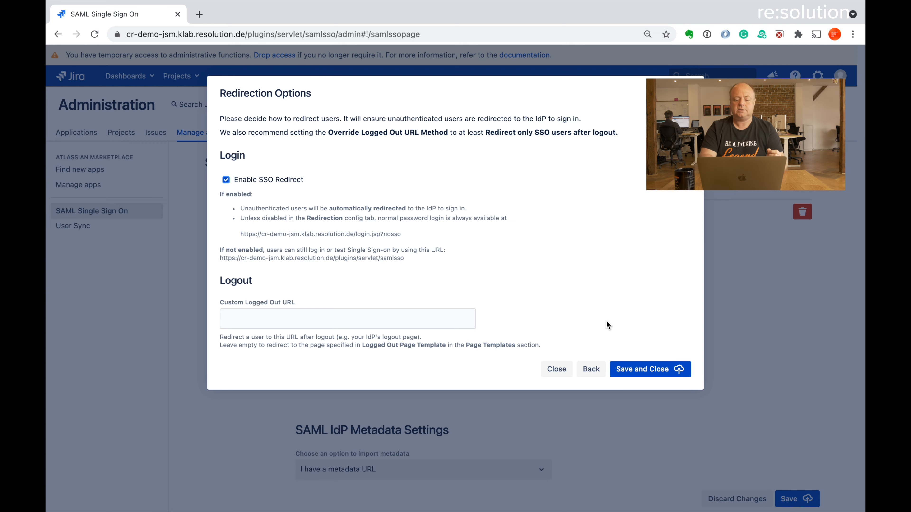
click(640, 369)
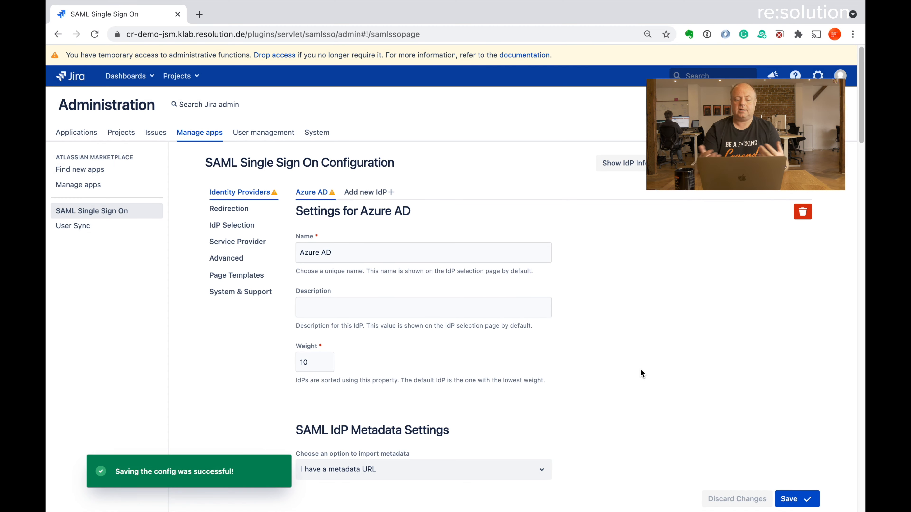